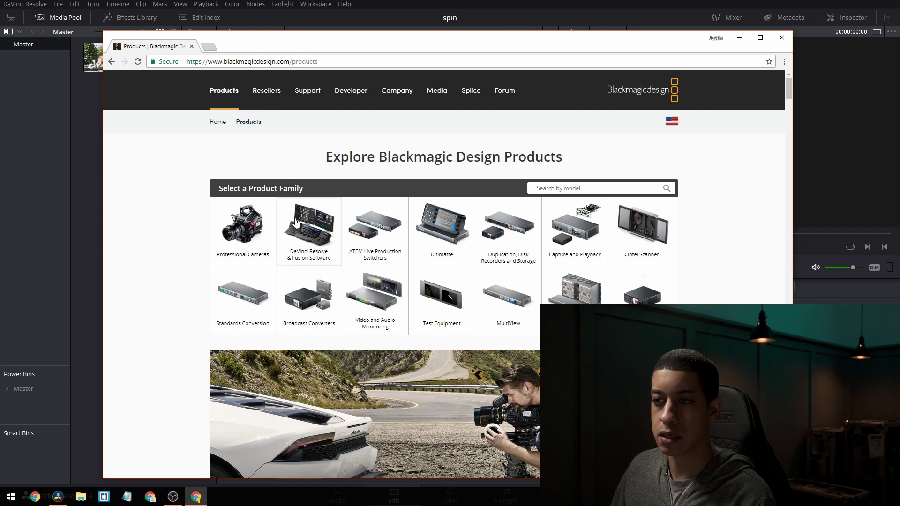
Open the Fusion 9 Studio product page from the DaVinci Resolve & Fusion Software family, then close Chrome
{"action": "left_click", "coordinate": [296, 222]}
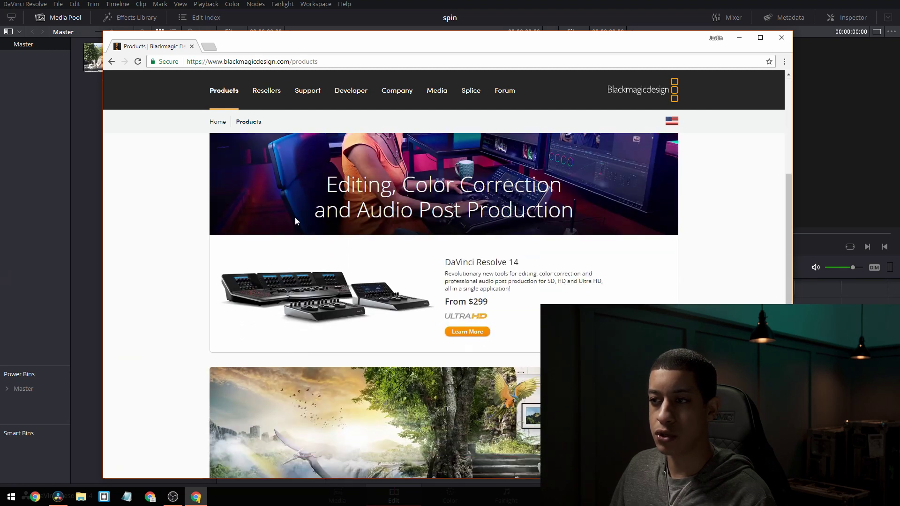
{"action": "scroll", "coordinate": [294, 216], "scroll_direction": "down", "scroll_amount": 6}
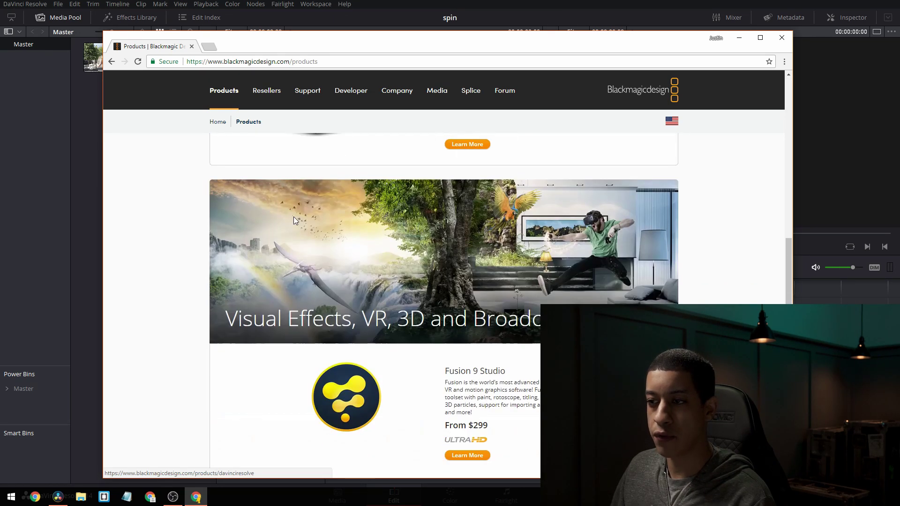
{"action": "left_click", "coordinate": [459, 365]}
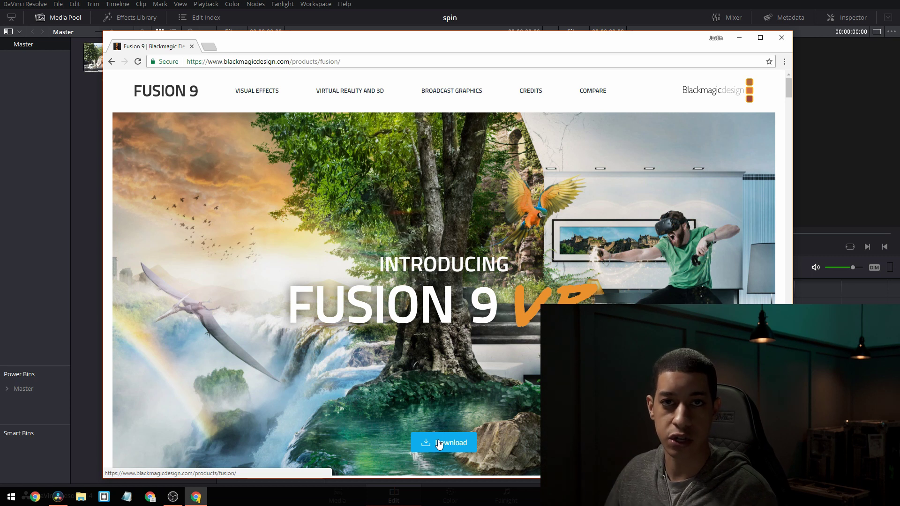
{"action": "left_click", "coordinate": [781, 36]}
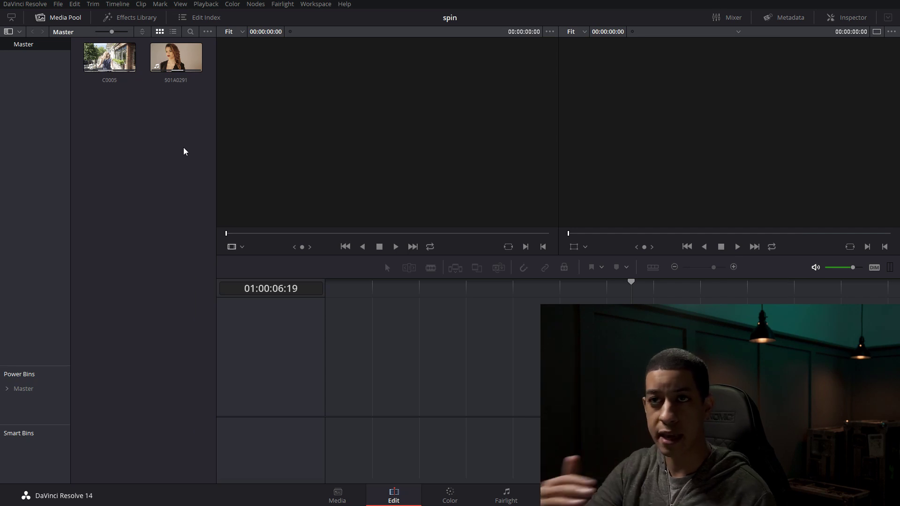
Place C0005 then 501A0291 on Video 1 of a new timeline and delete their audio clips
{"action": "left_click_drag", "start_coordinate": [110, 57], "coordinate": [317, 410]}
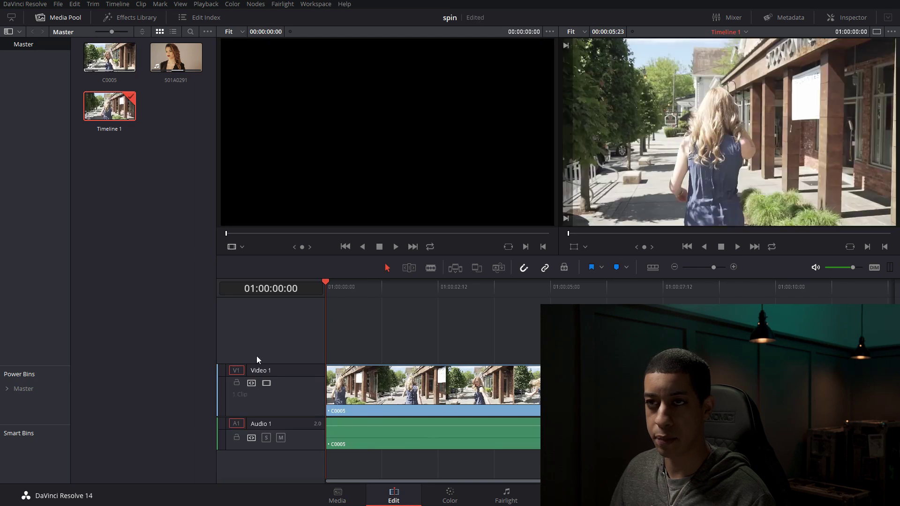
{"action": "left_click_drag", "start_coordinate": [165, 58], "coordinate": [600, 402]}
{"action": "left_click_drag", "start_coordinate": [780, 467], "coordinate": [563, 436]}
{"action": "right_click", "coordinate": [563, 435]}
{"action": "key", "text": "Escape"}
{"action": "left_click_drag", "start_coordinate": [738, 472], "coordinate": [558, 435]}
{"action": "key", "text": "Delete"}
Play the timeline from about 01:00:04:10 and save the project
{"action": "left_click", "coordinate": [524, 291]}
{"action": "key", "text": "space"}
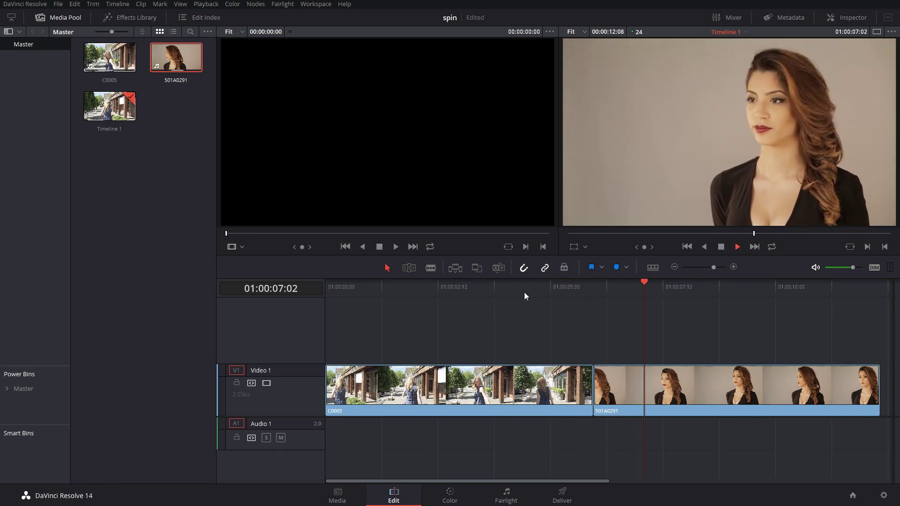
{"action": "key", "text": "space"}
{"action": "key", "text": "ctrl+s"}
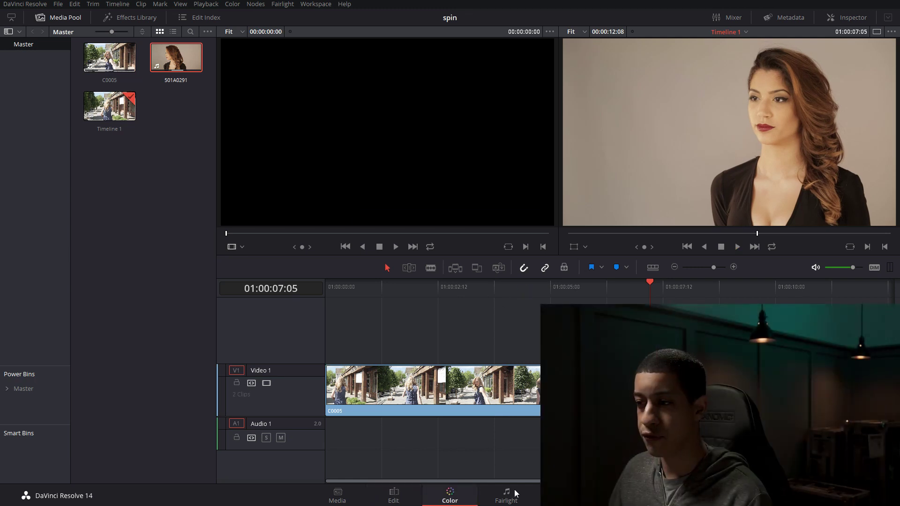
{"action": "left_click", "coordinate": [449, 500]}
{"action": "key", "text": "Up"}
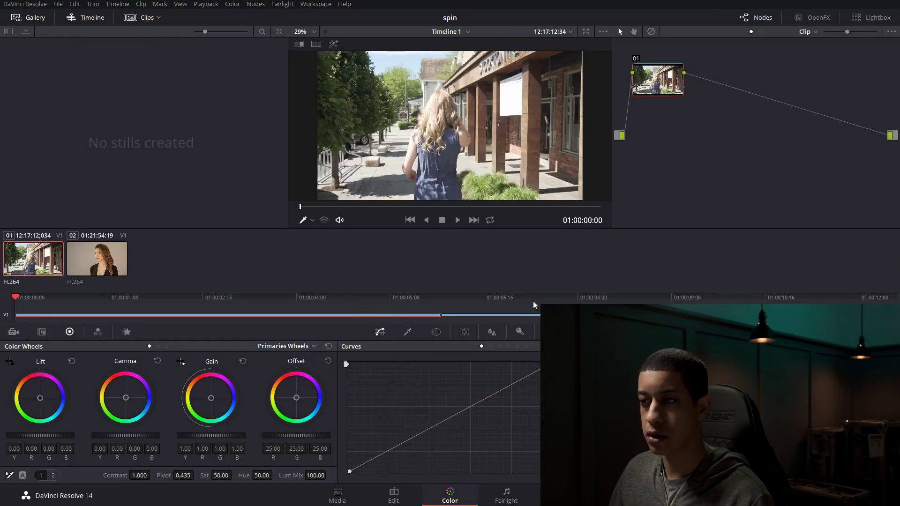
{"action": "left_click_drag", "start_coordinate": [653, 94], "coordinate": [655, 133]}
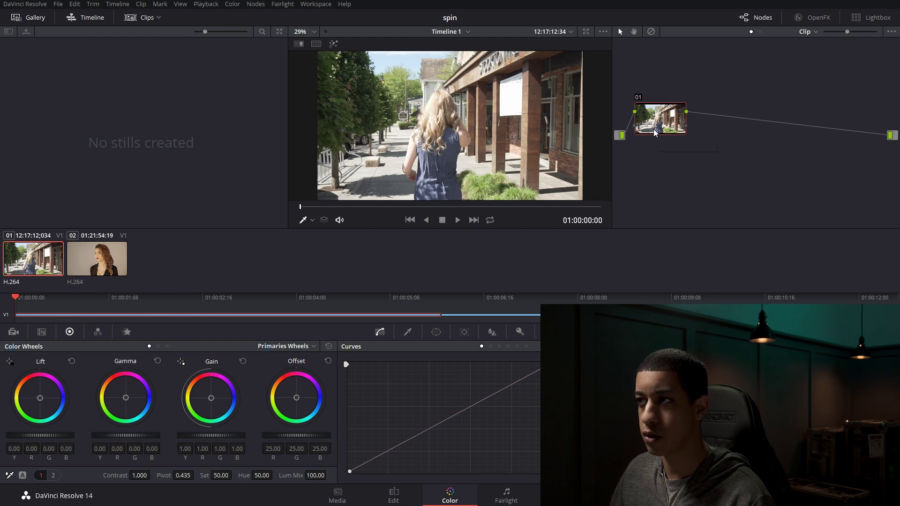
{"action": "right_click", "coordinate": [655, 133]}
{"action": "mouse_move", "coordinate": [721, 237]}
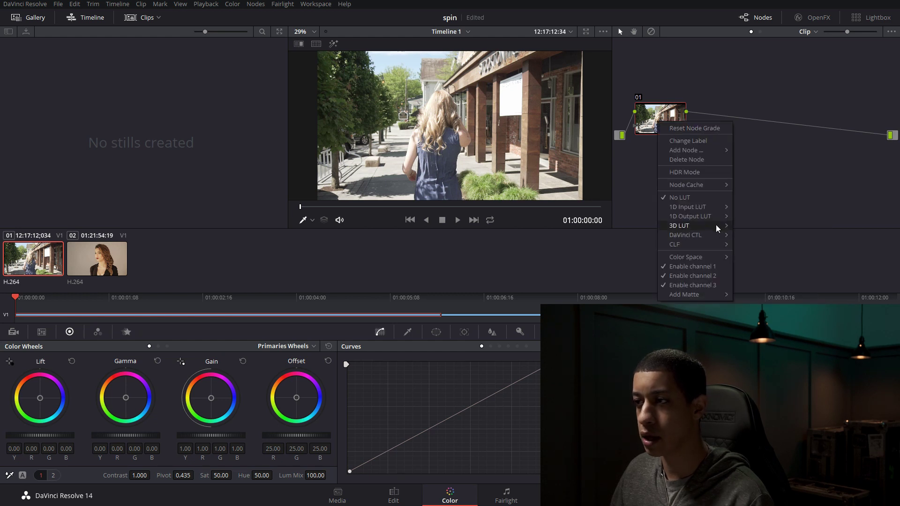
{"action": "left_click", "coordinate": [96, 265]}
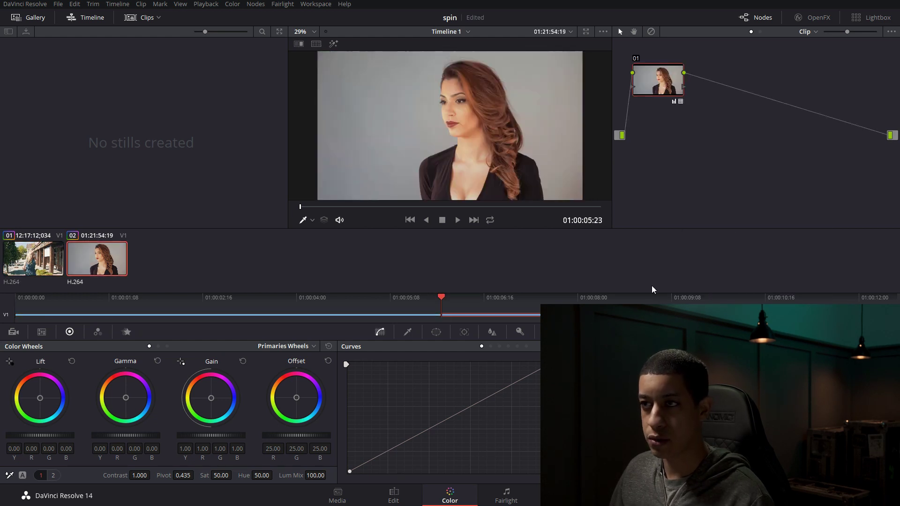
{"action": "key", "text": "shift+4"}
{"action": "left_click", "coordinate": [610, 286]}
Cut C0005 where the spin begins and remove its leftover end and the gap
{"action": "left_click_drag", "start_coordinate": [610, 289], "coordinate": [554, 328]}
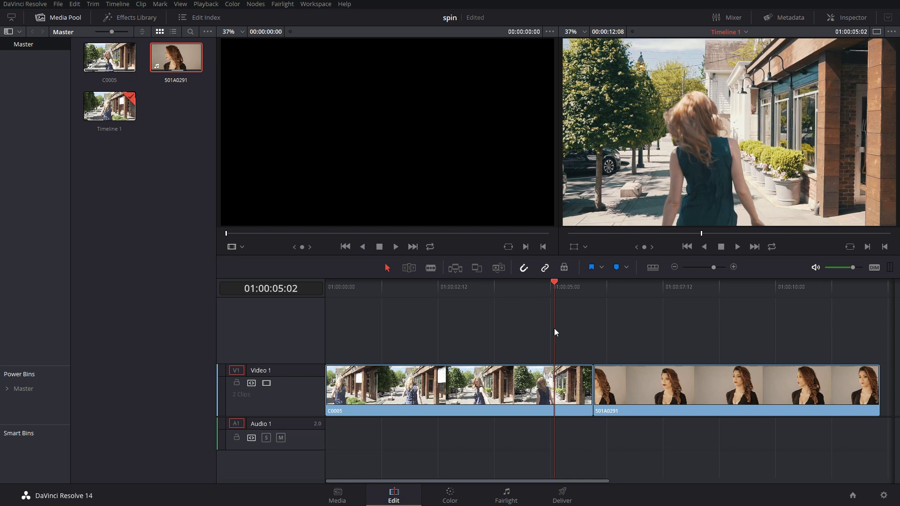
{"action": "key", "text": "ctrl+backslash"}
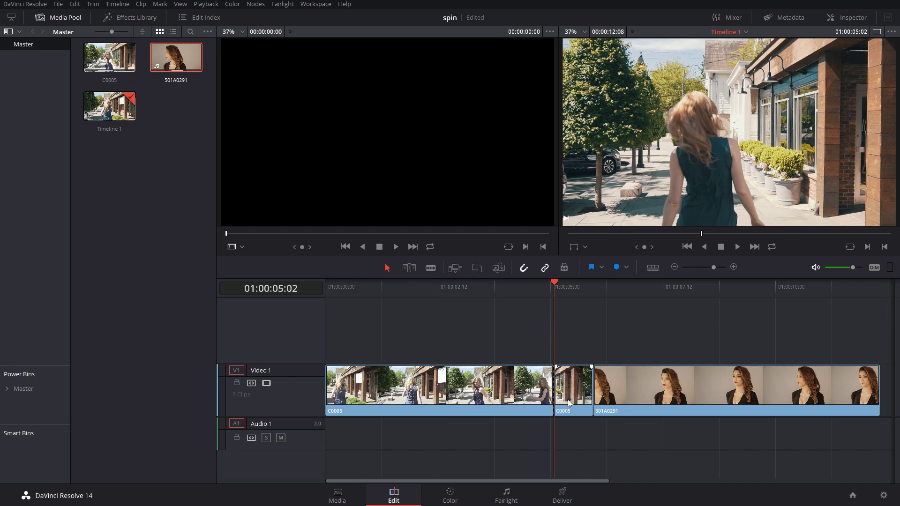
{"action": "key", "text": "BackSpace"}
{"action": "left_click", "coordinate": [580, 397]}
{"action": "key", "text": "BackSpace"}
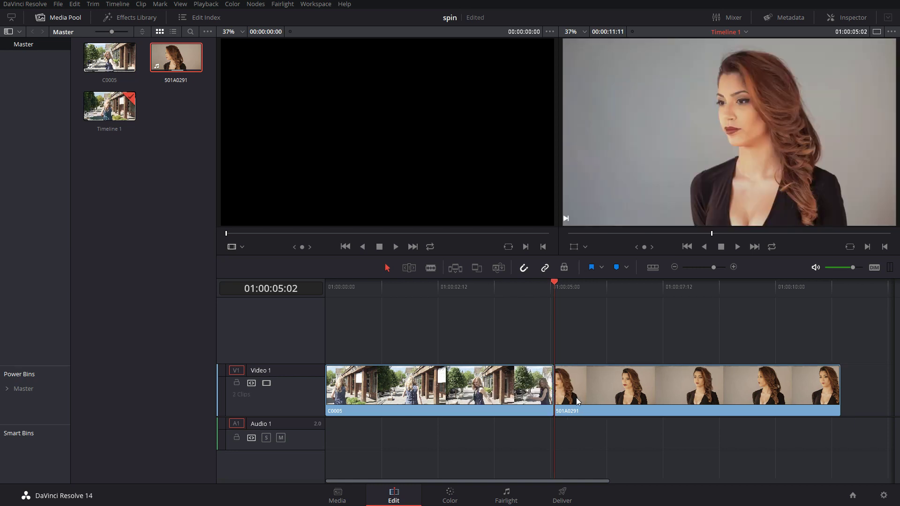
Move 501A0291 onto Video 2, starting two frames before the cut
{"action": "left_click_drag", "start_coordinate": [593, 412], "coordinate": [587, 349]}
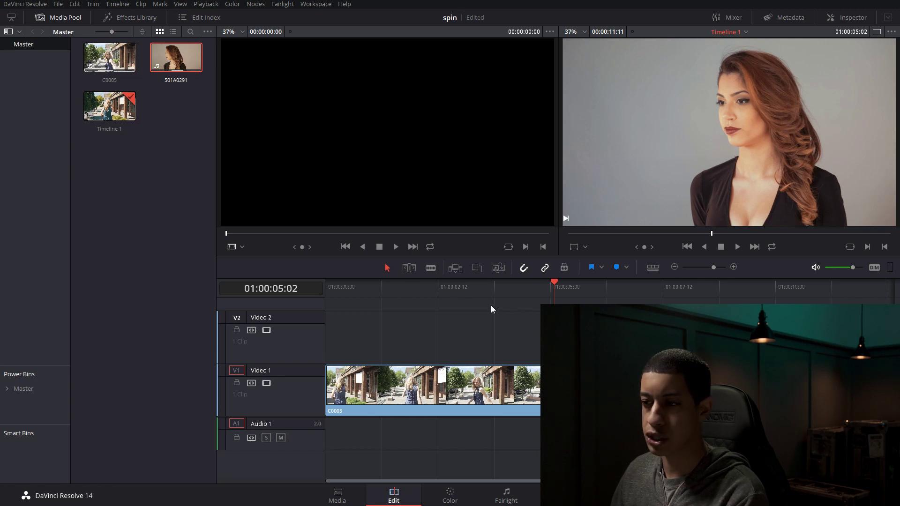
{"action": "key", "text": "Left"}
{"action": "key", "text": "Left"}
{"action": "key", "text": "Left"}
{"action": "key", "text": "Left"}
{"action": "key", "text": "Left"}
{"action": "key", "text": "Left"}
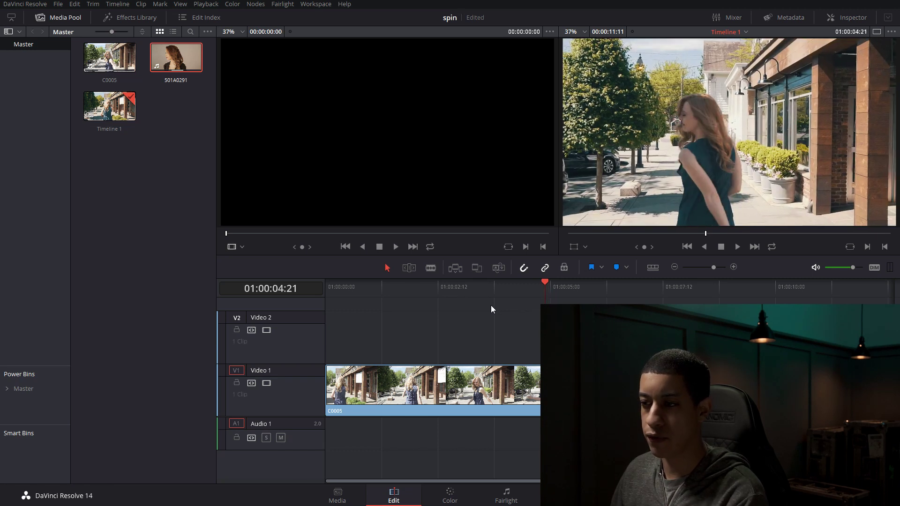
{"action": "left_click_drag", "start_coordinate": [636, 361], "coordinate": [620, 352]}
Split 501A0291 at about 01:00:05:12 and move its later part down to Video 1
{"action": "left_click_drag", "start_coordinate": [544, 283], "coordinate": [574, 289]}
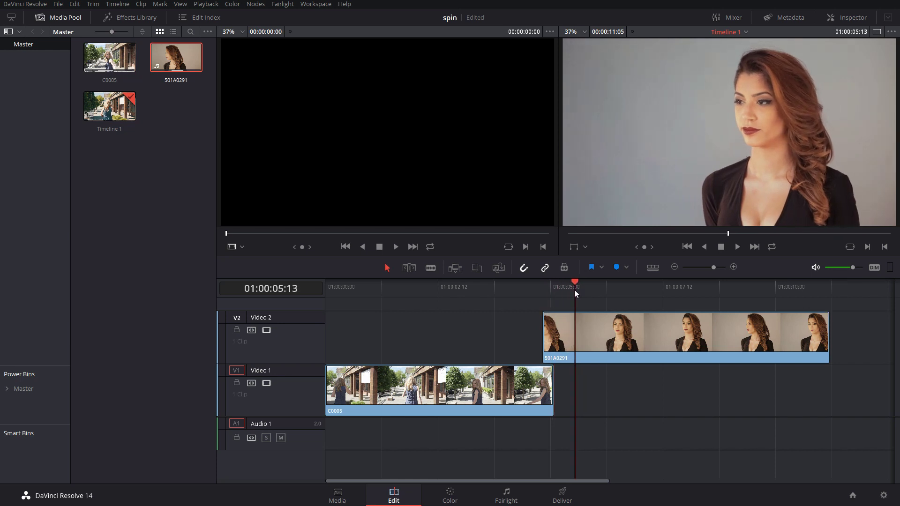
{"action": "left_click", "coordinate": [586, 357]}
{"action": "key", "text": "ctrl+backslash"}
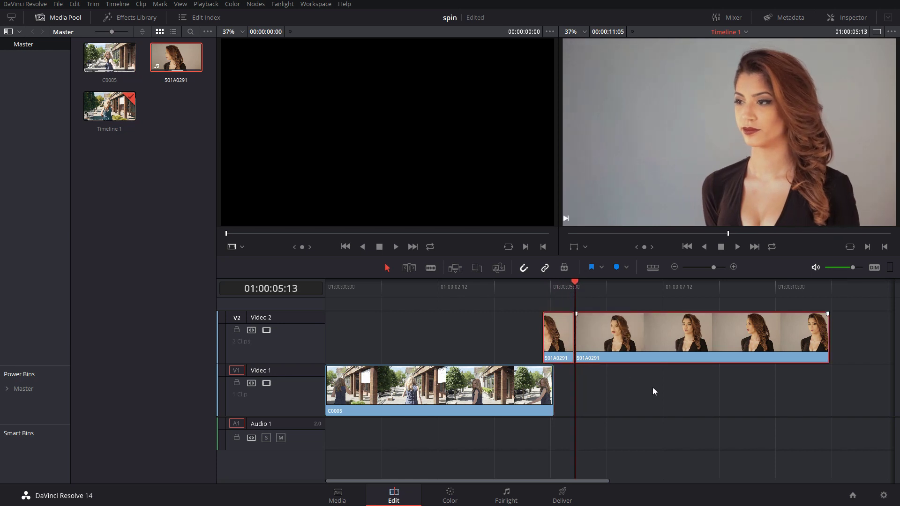
{"action": "left_click_drag", "start_coordinate": [641, 356], "coordinate": [639, 384]}
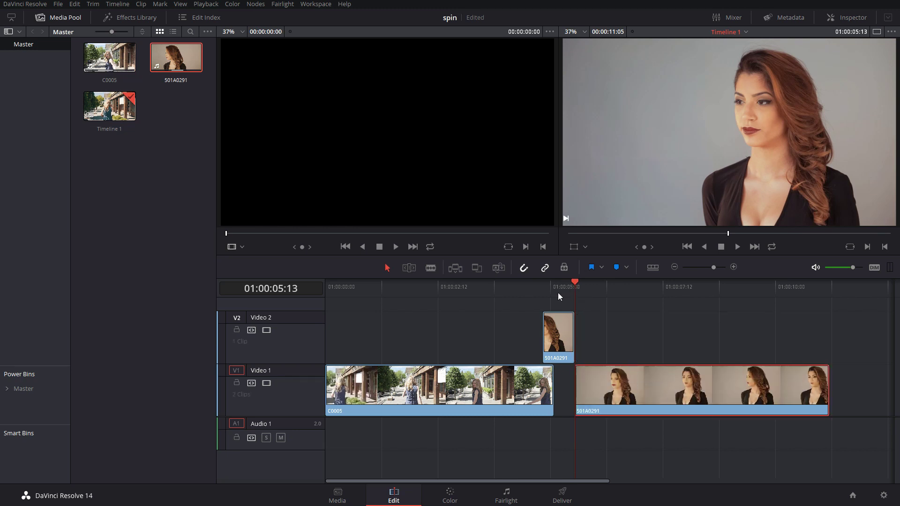
Select the clips around the cut, leaving the playhead at 01:00:05:02
{"action": "left_click_drag", "start_coordinate": [555, 292], "coordinate": [522, 284]}
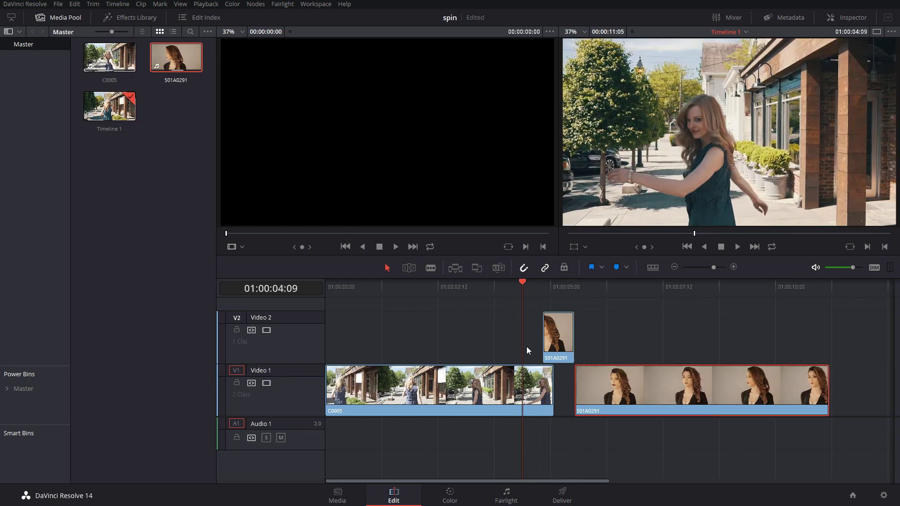
{"action": "left_click", "coordinate": [527, 378]}
{"action": "left_click", "coordinate": [505, 344]}
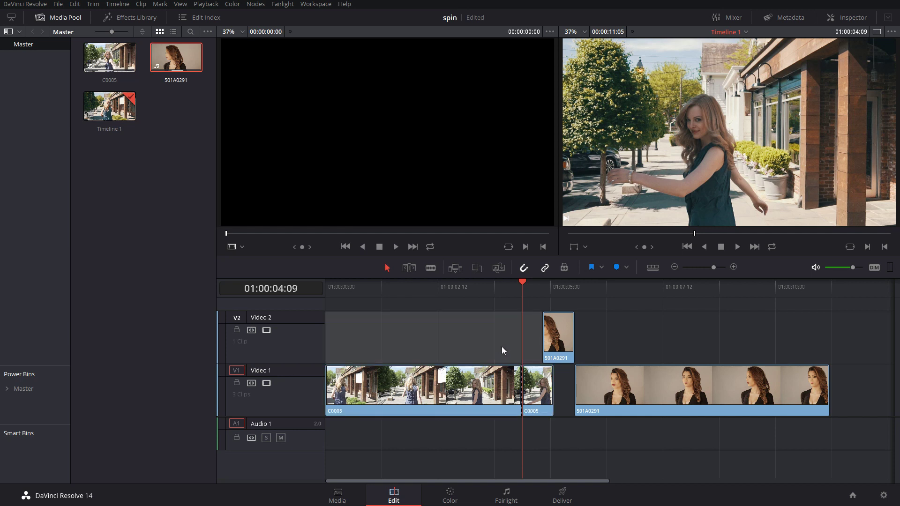
{"action": "left_click_drag", "start_coordinate": [519, 283], "coordinate": [538, 400]}
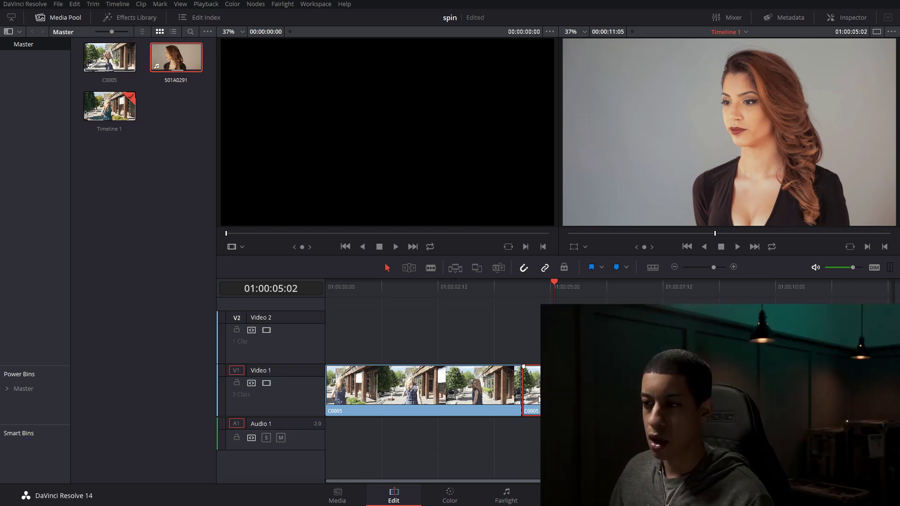
Turn the selected clips into Fusion Clip 1 with New Fusion Connect Clip and open it in Fusion
{"action": "right_click", "coordinate": [537, 400]}
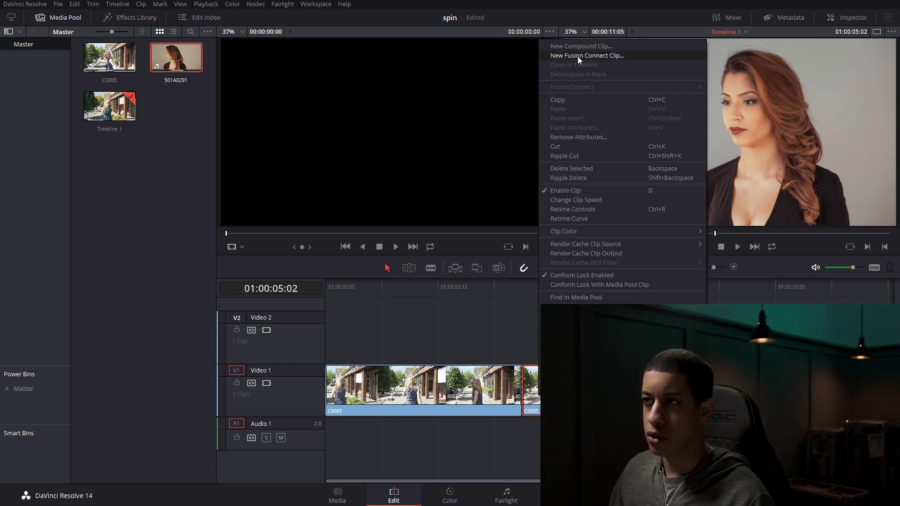
{"action": "left_click", "coordinate": [600, 57]}
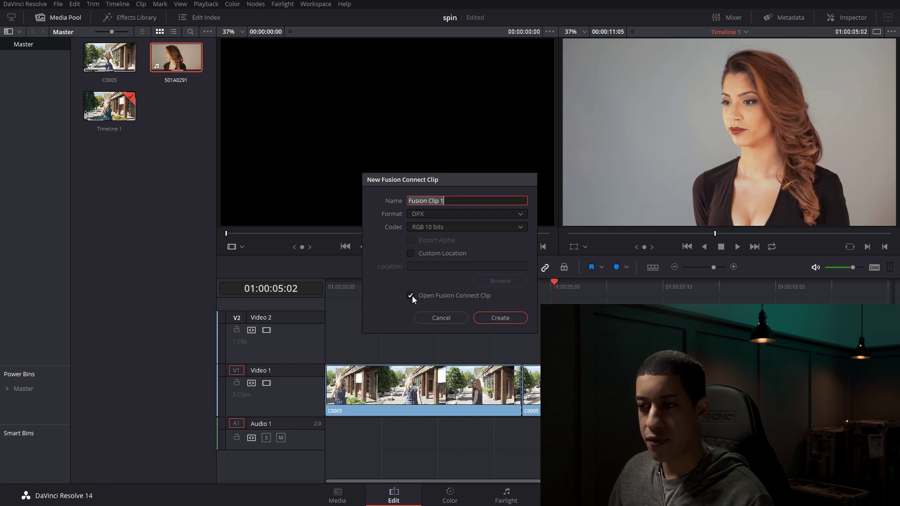
{"action": "left_click", "coordinate": [505, 317]}
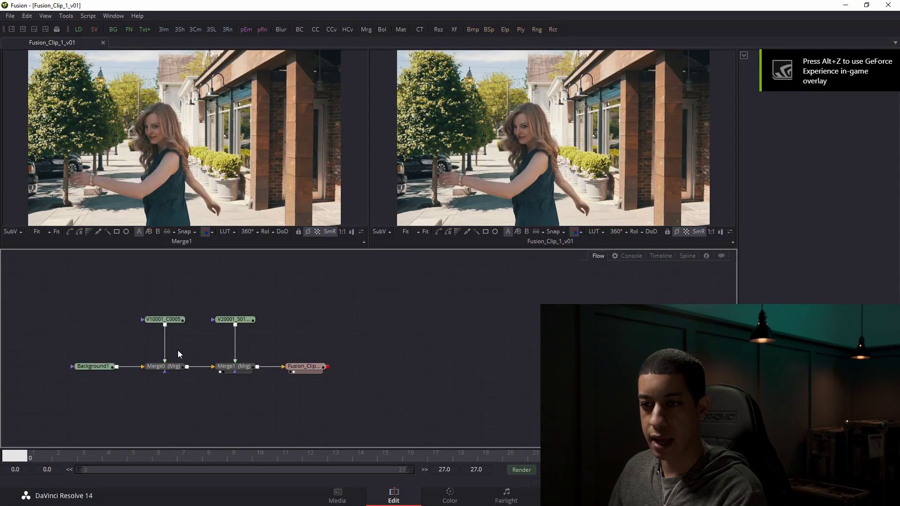
{"action": "left_click_drag", "start_coordinate": [20, 462], "coordinate": [163, 456]}
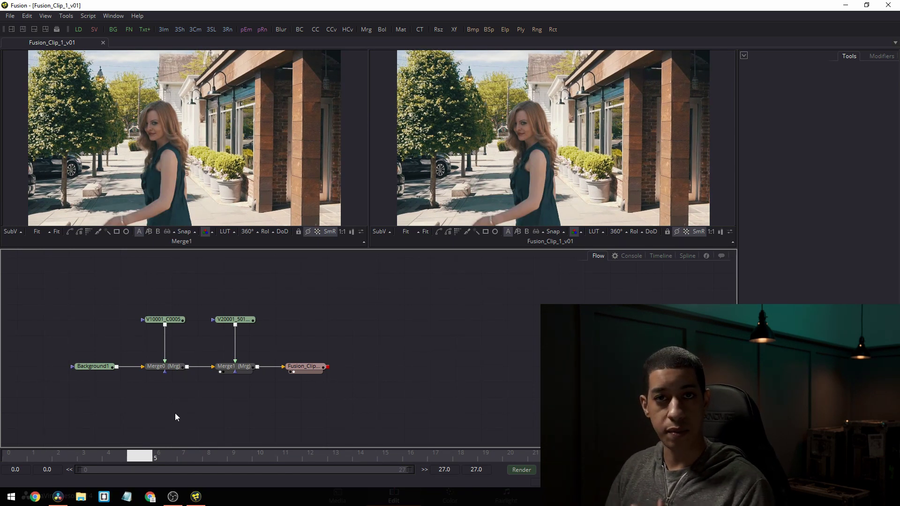
{"action": "key", "text": "Left"}
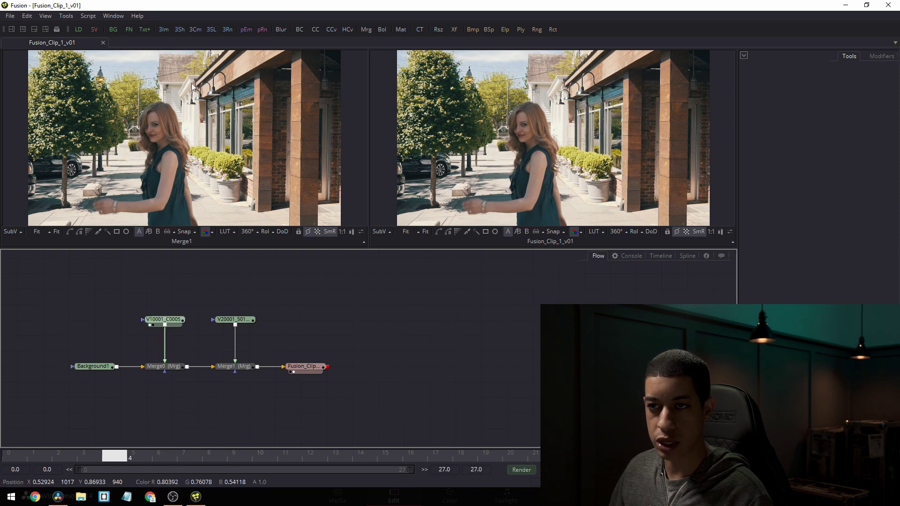
Preview the 501A0291 loader and the final Fusion_Clip output across frames 4 to 12
{"action": "left_click_drag", "start_coordinate": [235, 320], "coordinate": [225, 83]}
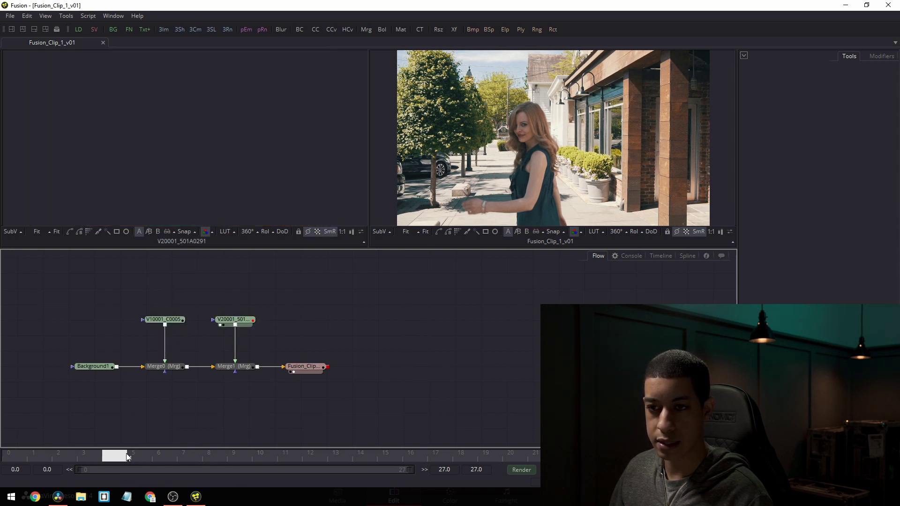
{"action": "left_click_drag", "start_coordinate": [123, 459], "coordinate": [328, 456]}
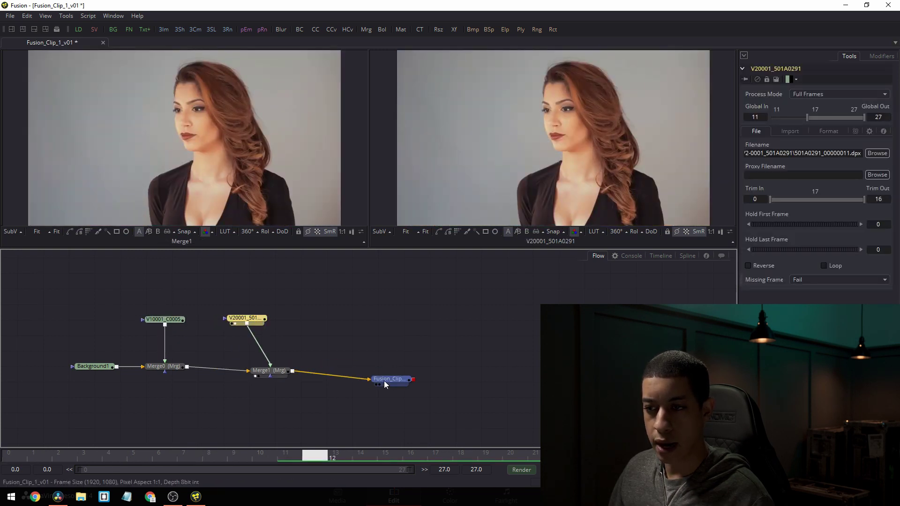
{"action": "left_click", "coordinate": [383, 379]}
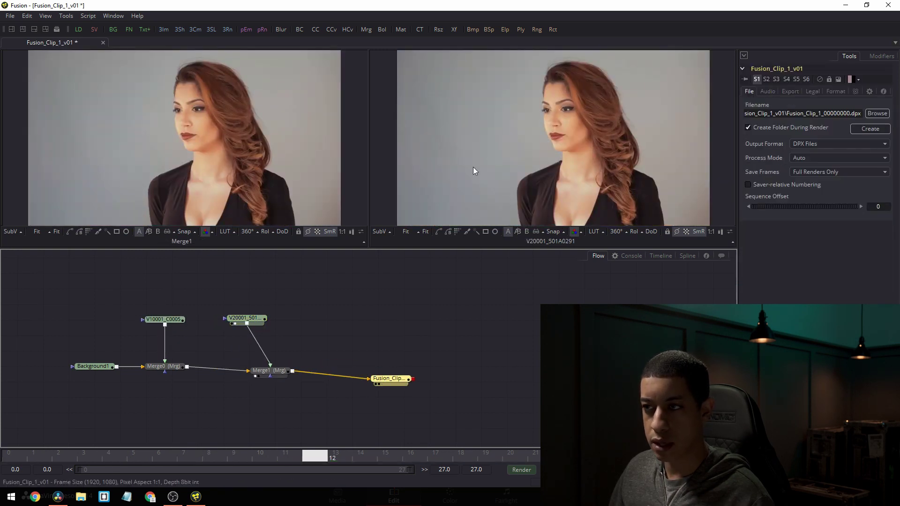
{"action": "key", "text": "2"}
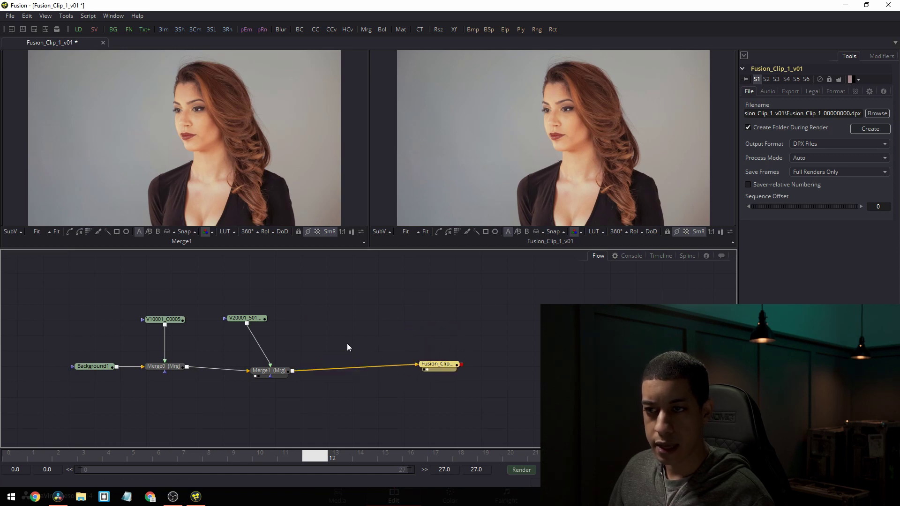
{"action": "left_click", "coordinate": [254, 319]}
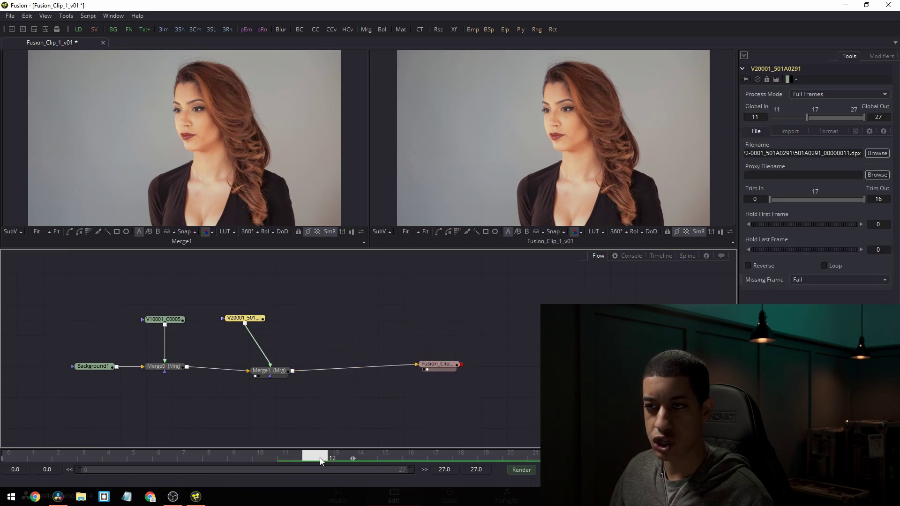
{"action": "left_click_drag", "start_coordinate": [318, 461], "coordinate": [103, 437]}
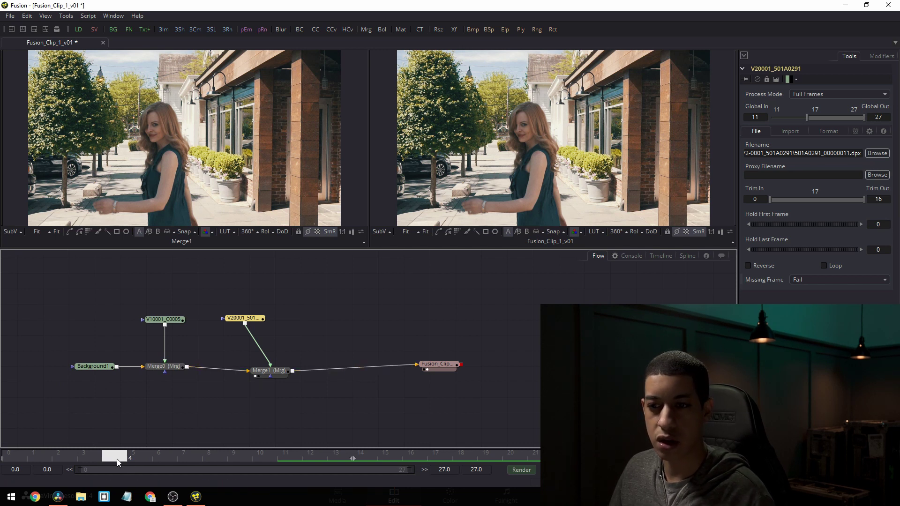
{"action": "left_click_drag", "start_coordinate": [124, 461], "coordinate": [358, 470]}
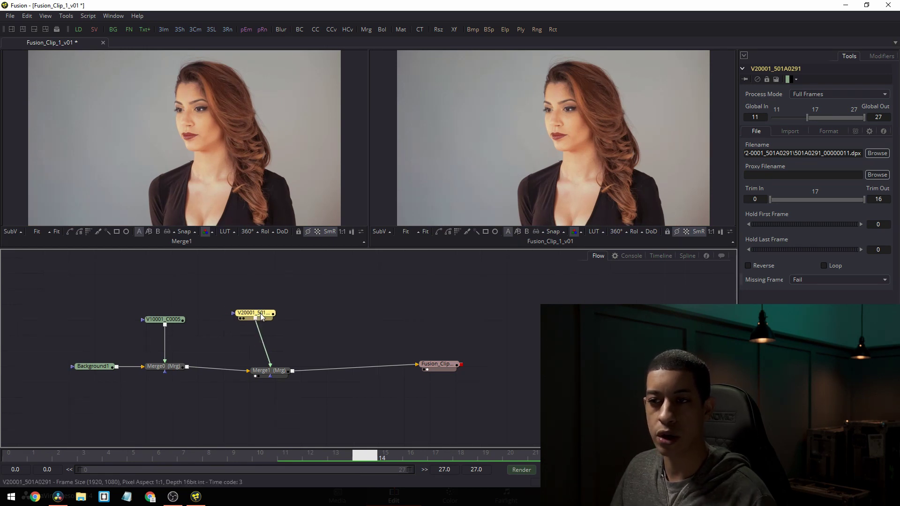
Move the portrait loader node up and the Fusion_Clip saver node to the right
{"action": "mouse_move", "coordinate": [260, 314]}
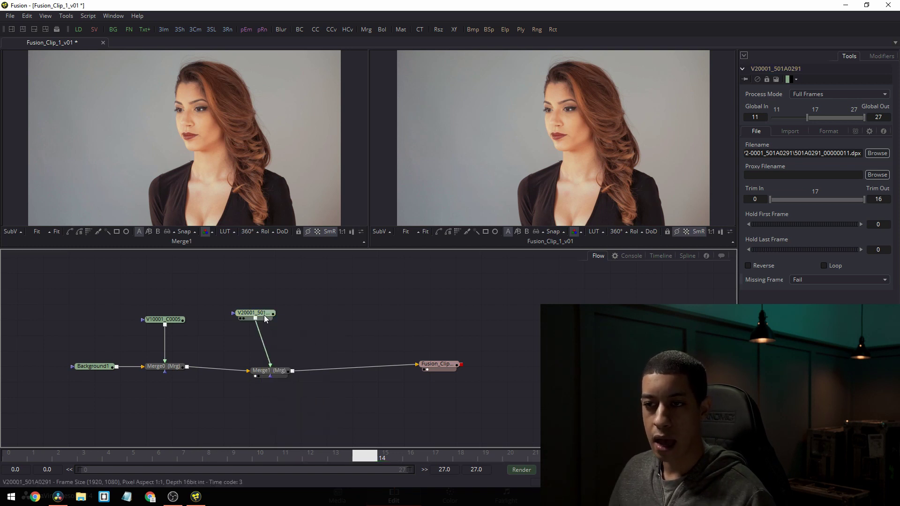
{"action": "left_click_drag", "start_coordinate": [264, 314], "coordinate": [266, 312]}
{"action": "left_click_drag", "start_coordinate": [445, 367], "coordinate": [462, 375]}
{"action": "left_click", "coordinate": [277, 334]}
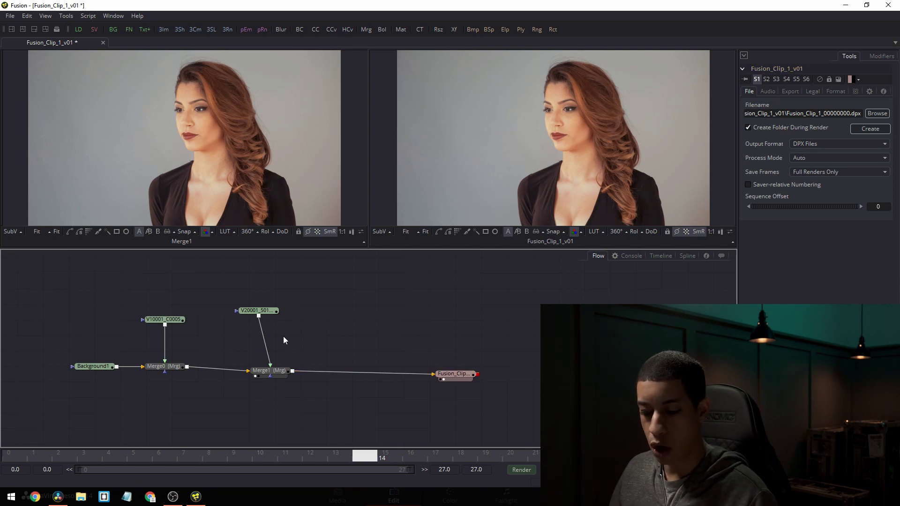
Add a Transform node via a 'tra' search and wire it between the portrait loader and Merge1's foreground
{"action": "key", "text": "ctrl+space"}
{"action": "type", "text": "tra"}
{"action": "key", "text": "Down"}
{"action": "key", "text": "Down"}
{"action": "key", "text": "Return"}
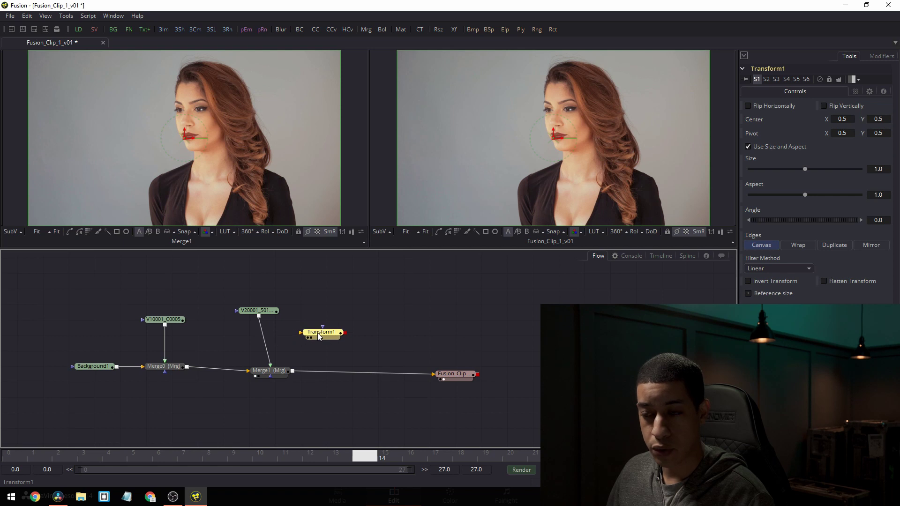
{"action": "left_click_drag", "start_coordinate": [316, 333], "coordinate": [321, 332]}
{"action": "left_click_drag", "start_coordinate": [259, 316], "coordinate": [318, 335]}
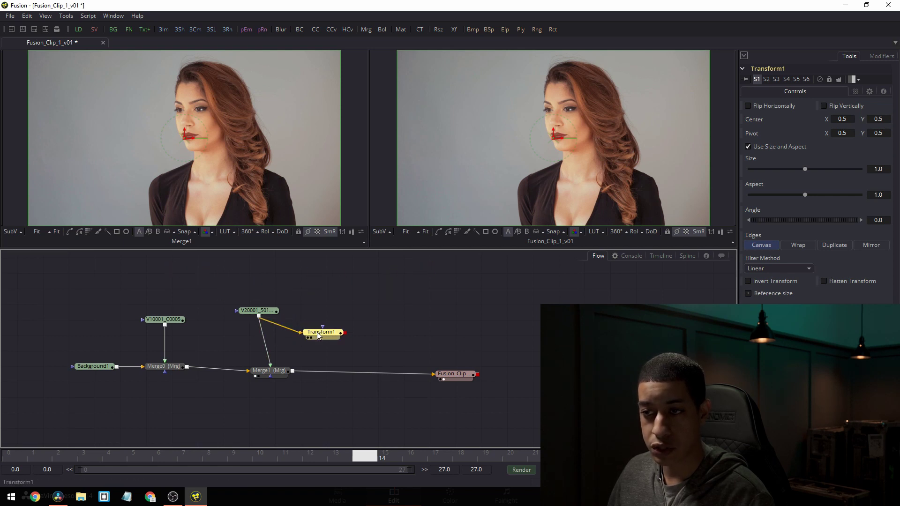
{"action": "left_click_drag", "start_coordinate": [272, 357], "coordinate": [304, 359]}
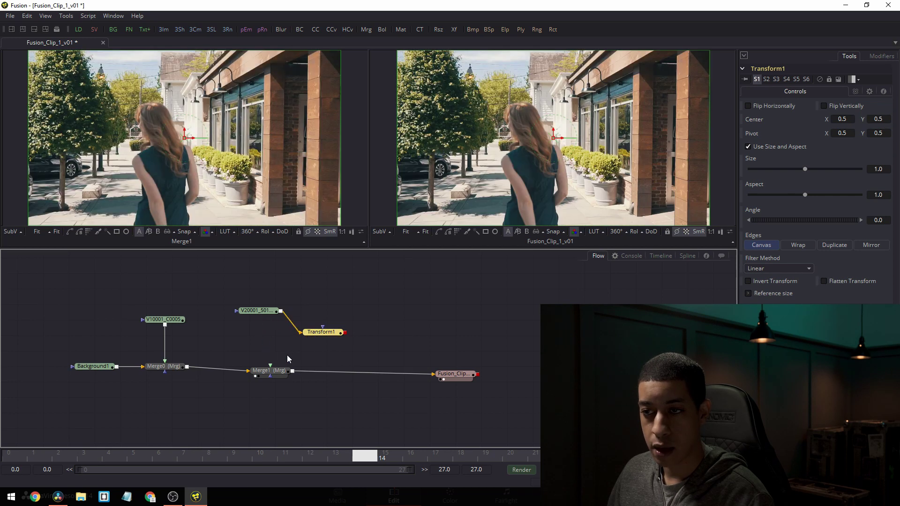
{"action": "left_click_drag", "start_coordinate": [346, 334], "coordinate": [271, 367]}
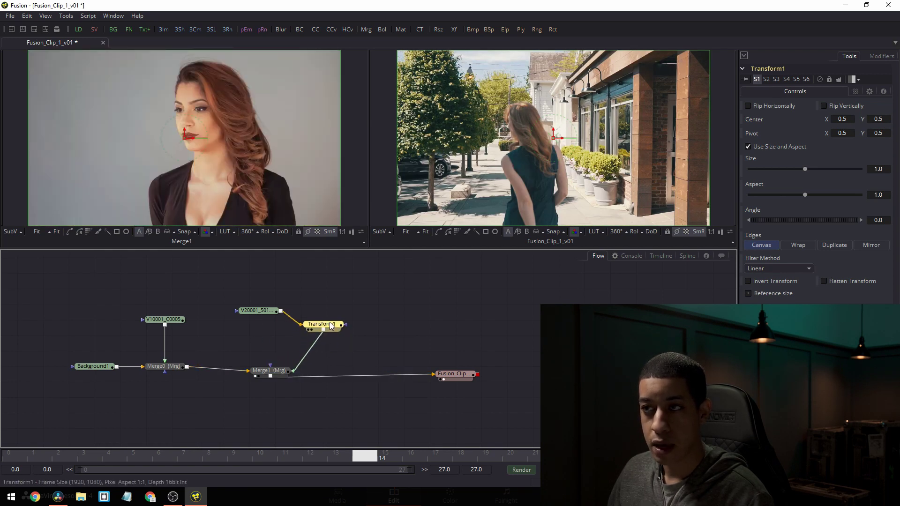
{"action": "left_click_drag", "start_coordinate": [323, 332], "coordinate": [322, 324]}
Rearrange the saver, portrait loader, Transform1 and Merge1 nodes in the flow
{"action": "left_click_drag", "start_coordinate": [466, 375], "coordinate": [487, 374]}
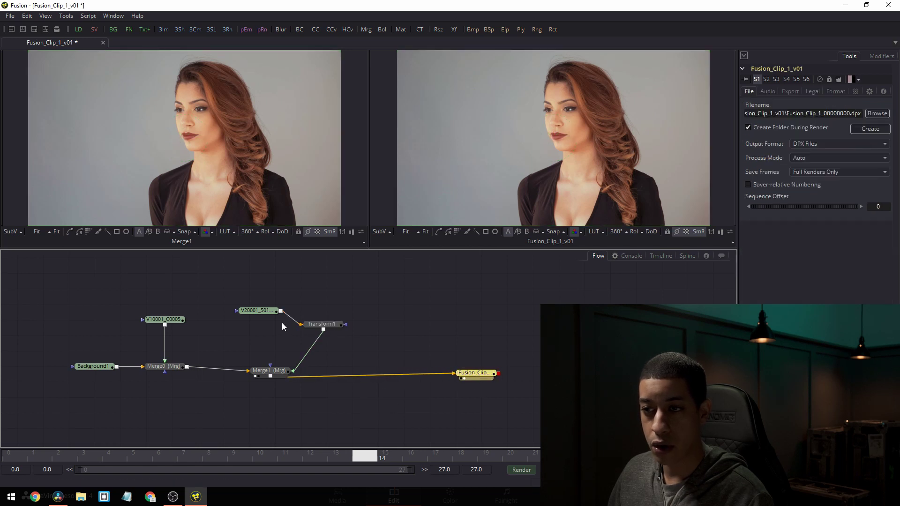
{"action": "left_click_drag", "start_coordinate": [264, 315], "coordinate": [247, 305]}
{"action": "left_click_drag", "start_coordinate": [331, 325], "coordinate": [311, 325]}
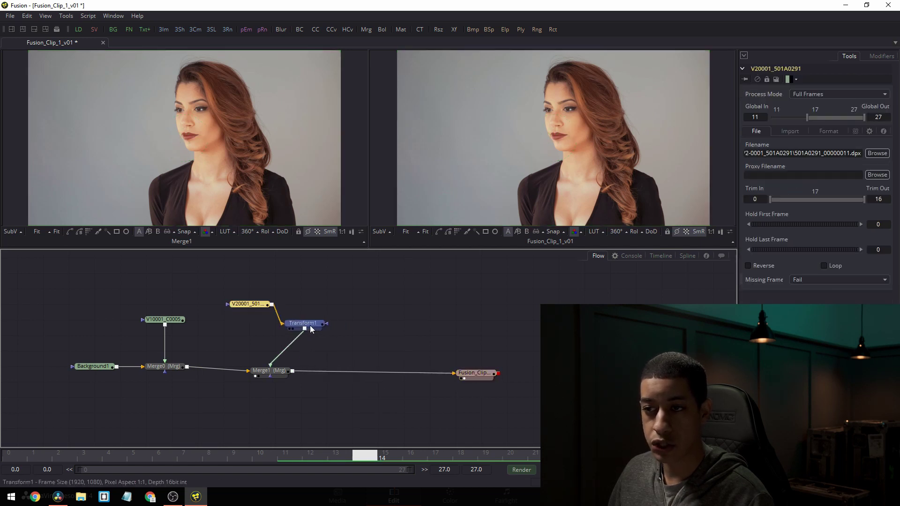
{"action": "mouse_move", "coordinate": [279, 374]}
{"action": "left_mouse_down"}
{"action": "mouse_move", "coordinate": [272, 379]}
{"action": "mouse_move", "coordinate": [278, 367]}
{"action": "mouse_move", "coordinate": [286, 376]}
{"action": "left_mouse_up"}
Set Transform1's Angle to 180 in the Inspector
{"action": "left_click", "coordinate": [301, 323]}
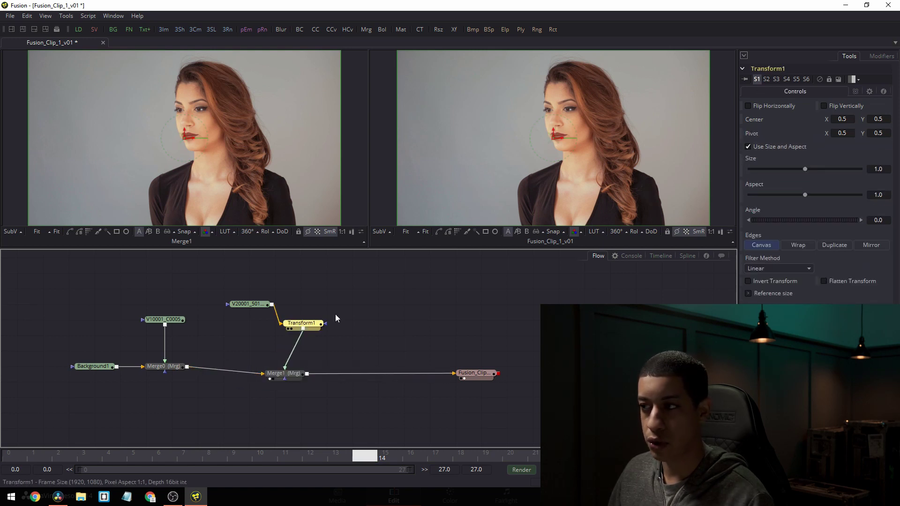
{"action": "left_click", "coordinate": [883, 221]}
{"action": "type", "text": "180"}
{"action": "key", "text": "Tab"}
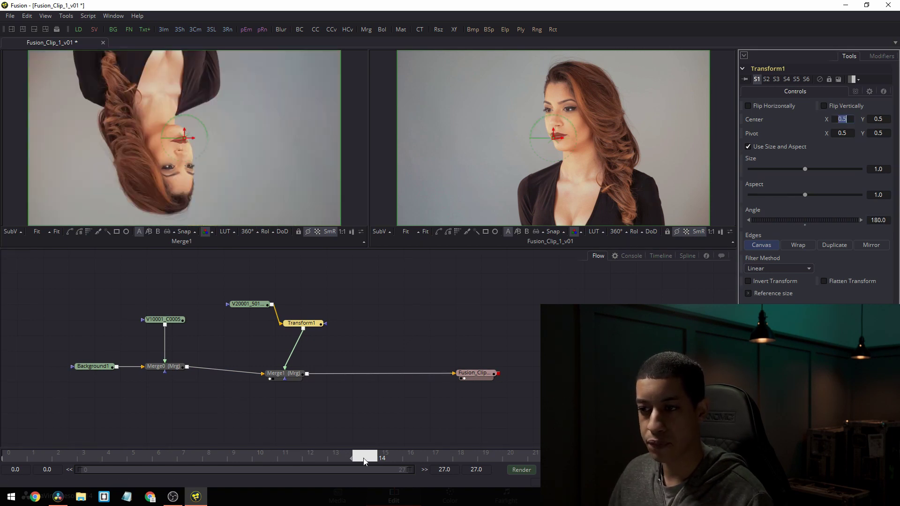
Scrub to check the flipped portrait and reposition the saver and Merge1 nodes
{"action": "left_click_drag", "start_coordinate": [358, 459], "coordinate": [363, 439]}
{"action": "left_click_drag", "start_coordinate": [473, 377], "coordinate": [526, 380]}
{"action": "mouse_move", "coordinate": [285, 373]}
{"action": "left_mouse_down"}
{"action": "mouse_move", "coordinate": [254, 397]}
{"action": "mouse_move", "coordinate": [324, 380]}
{"action": "mouse_move", "coordinate": [302, 372]}
{"action": "left_mouse_up"}
{"action": "left_click", "coordinate": [340, 384]}
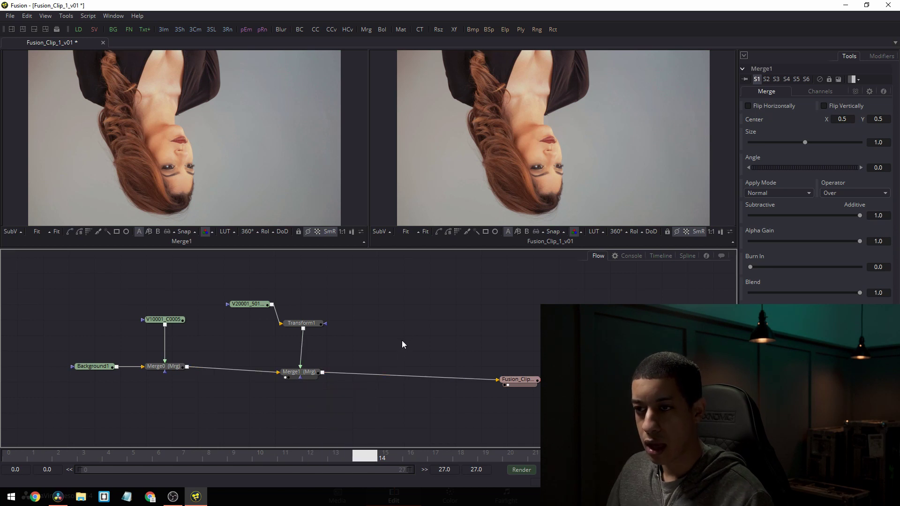
Add Transform2 via a 'tran' search and connect it between Merge1 and the Fusion_Clip_1_v01 saver
{"action": "key", "text": "shift+space"}
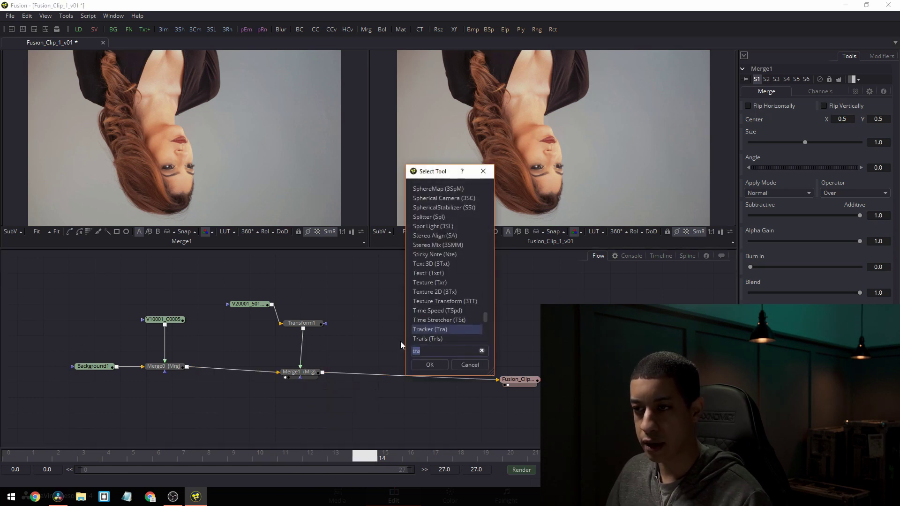
{"action": "type", "text": "tran"}
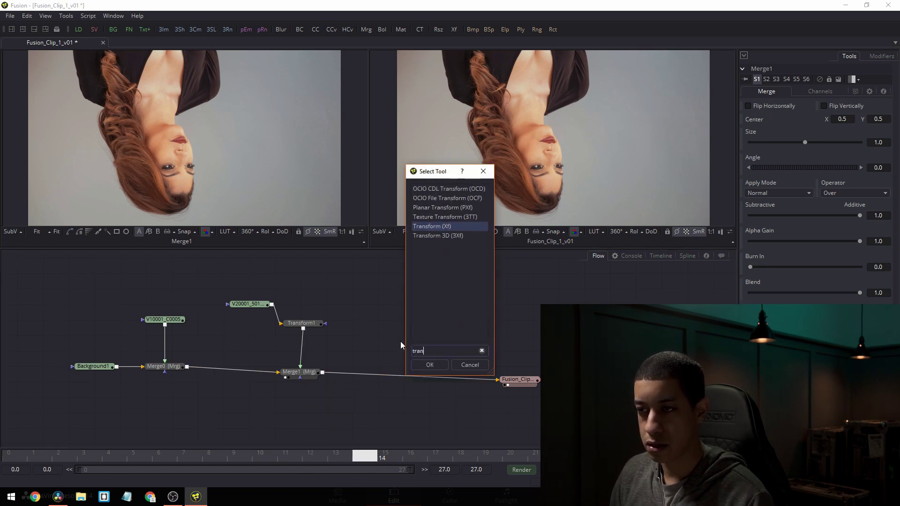
{"action": "key", "text": "Return"}
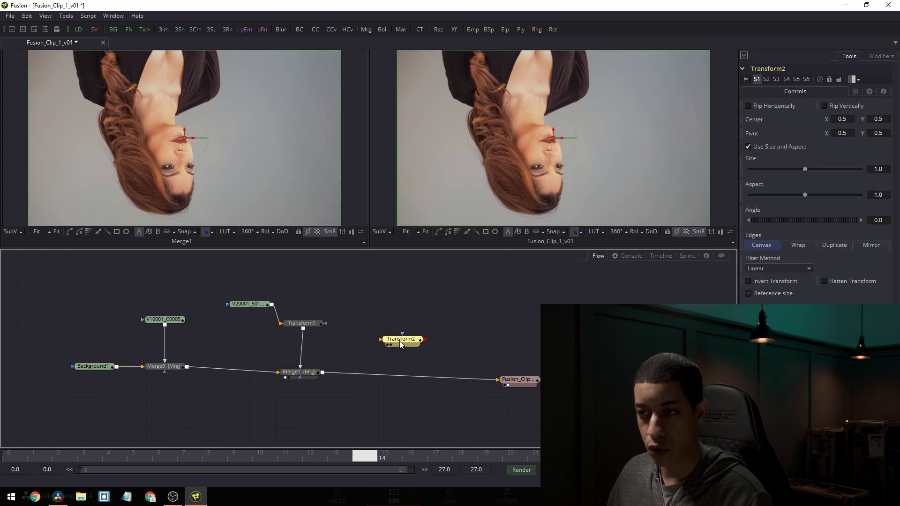
{"action": "left_click_drag", "start_coordinate": [323, 373], "coordinate": [475, 383]}
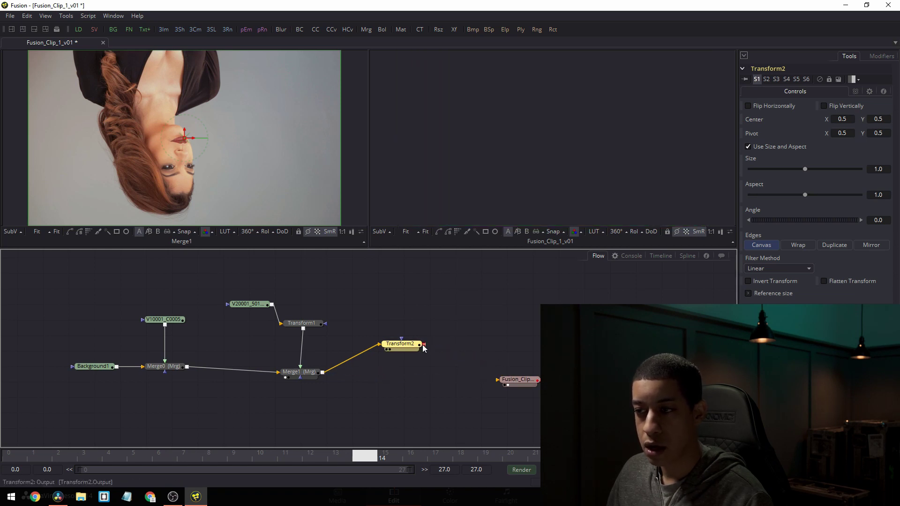
{"action": "left_click_drag", "start_coordinate": [426, 345], "coordinate": [600, 351]}
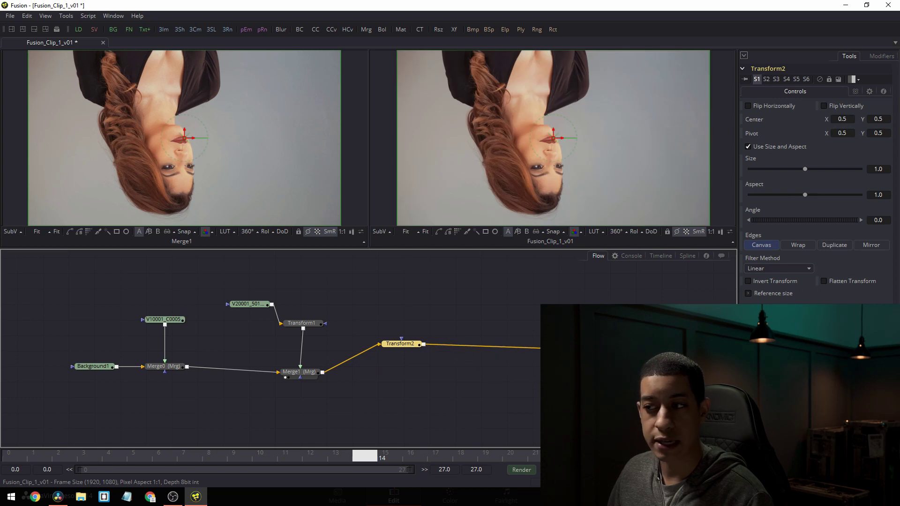
{"action": "left_click", "coordinate": [599, 351]}
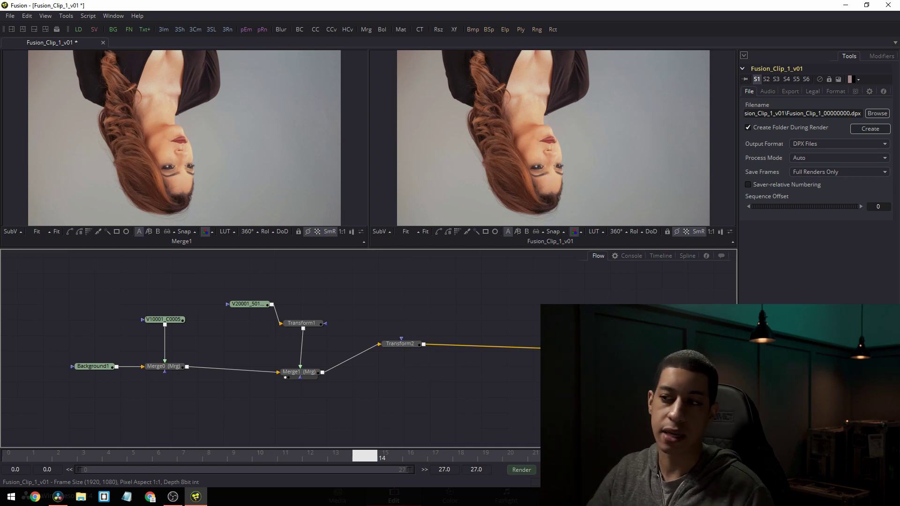
{"action": "left_click_drag", "start_coordinate": [600, 349], "coordinate": [600, 362]}
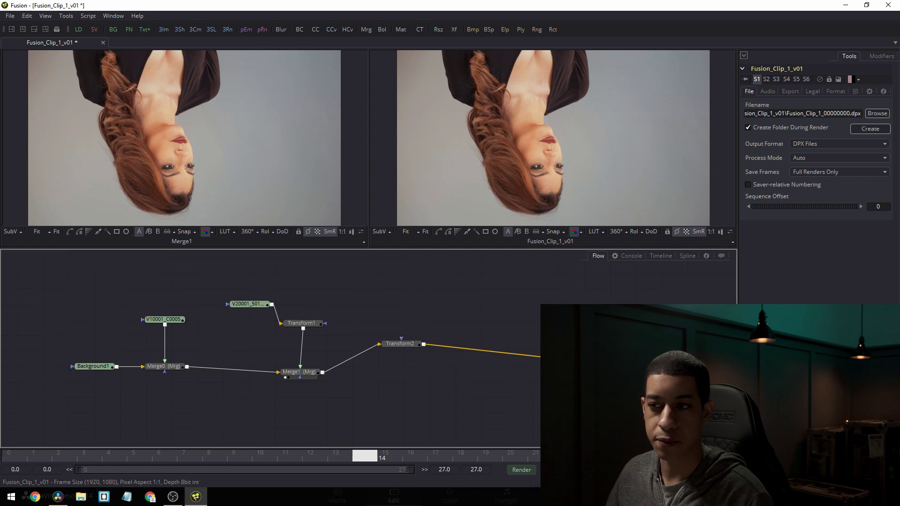
{"action": "left_click_drag", "start_coordinate": [396, 342], "coordinate": [376, 367]}
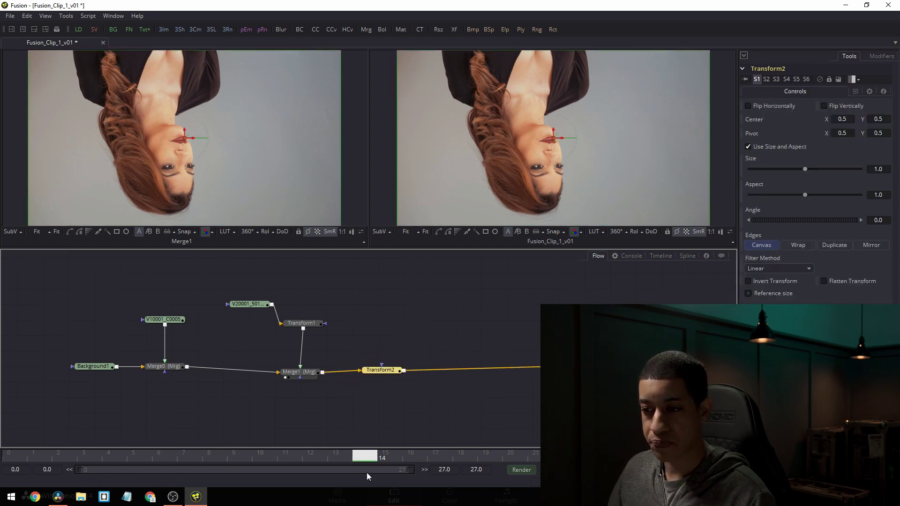
Keyframe Transform2's Angle at 0 on frame 11
{"action": "left_click", "coordinate": [659, 257]}
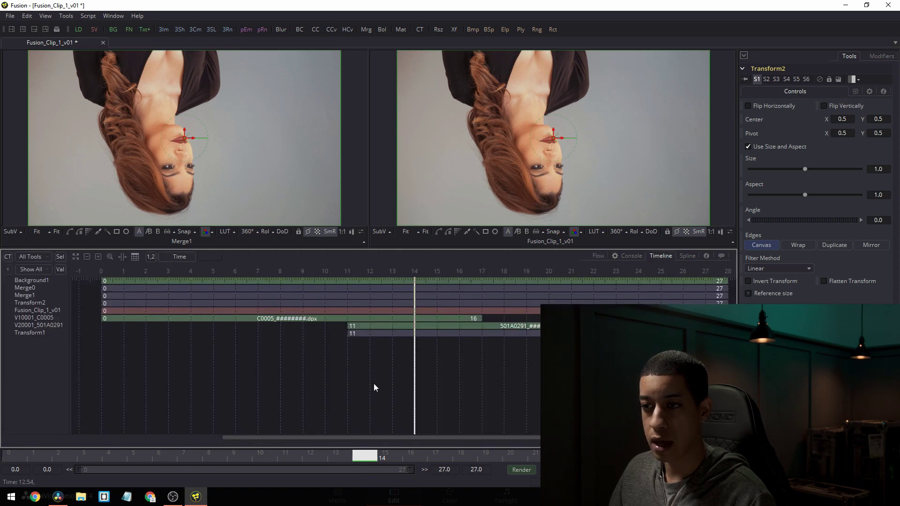
{"action": "left_click_drag", "start_coordinate": [357, 458], "coordinate": [287, 452]}
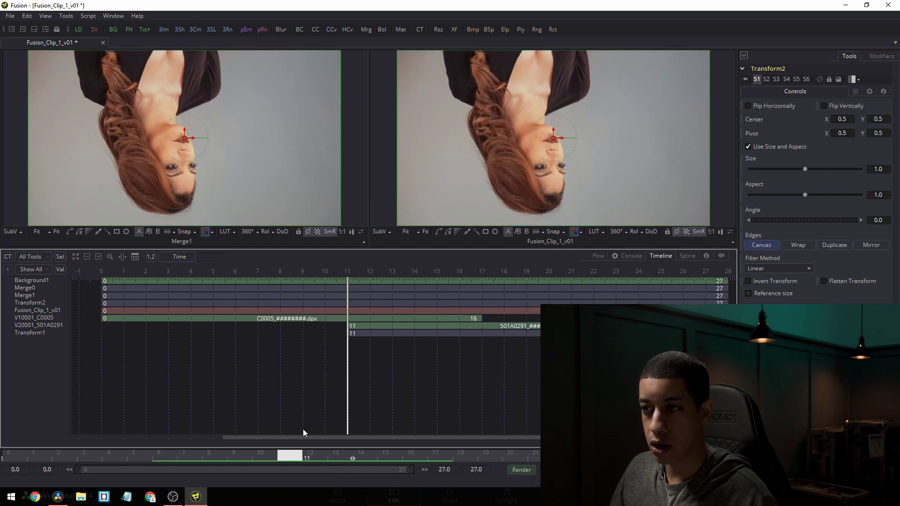
{"action": "left_click", "coordinate": [598, 255]}
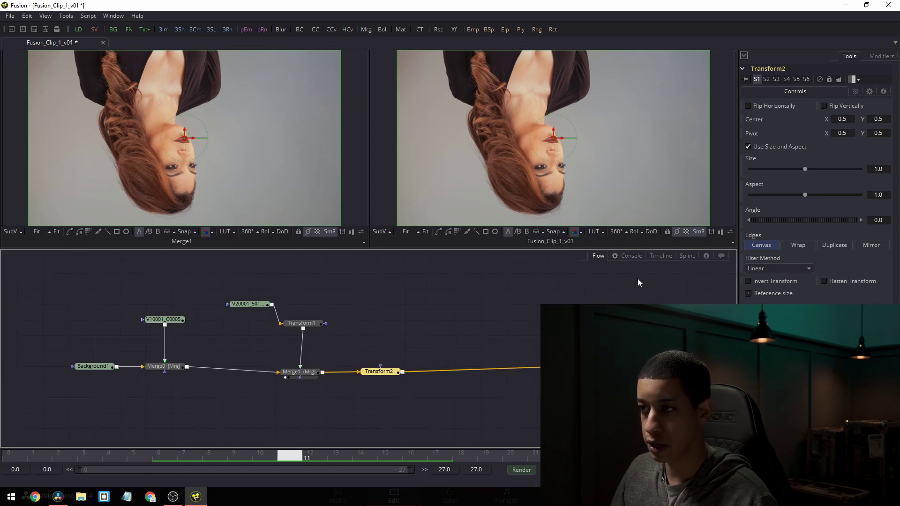
{"action": "left_click", "coordinate": [660, 255]}
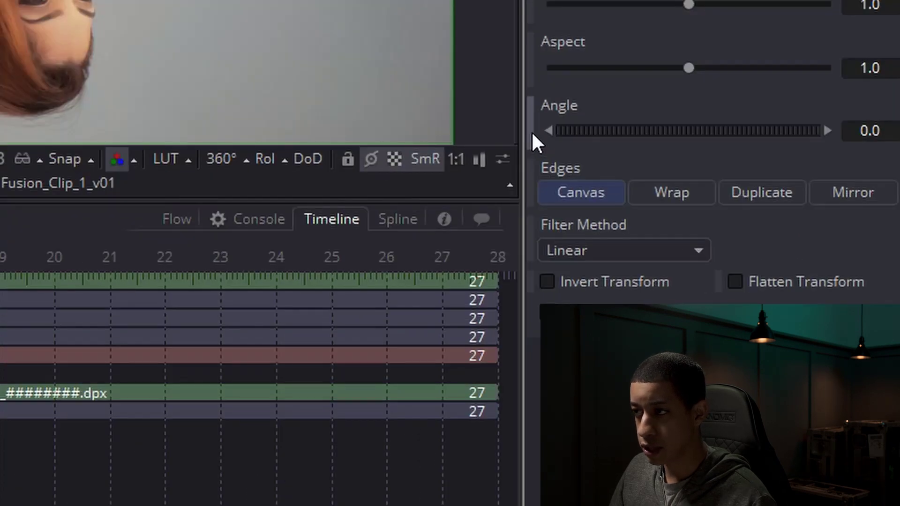
{"action": "left_click", "coordinate": [532, 134]}
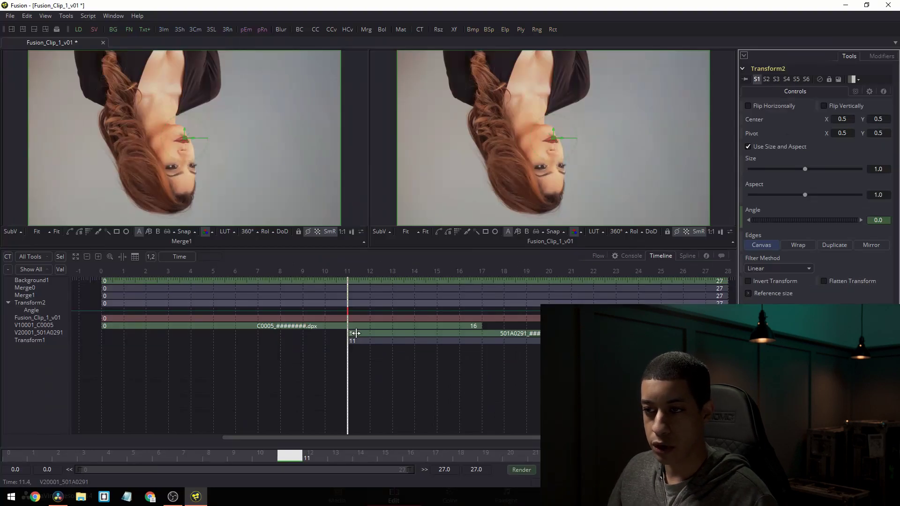
Set Transform2's Angle to 180 at frame 17 and scrub to preview the spin
{"action": "left_click_drag", "start_coordinate": [290, 458], "coordinate": [448, 455]}
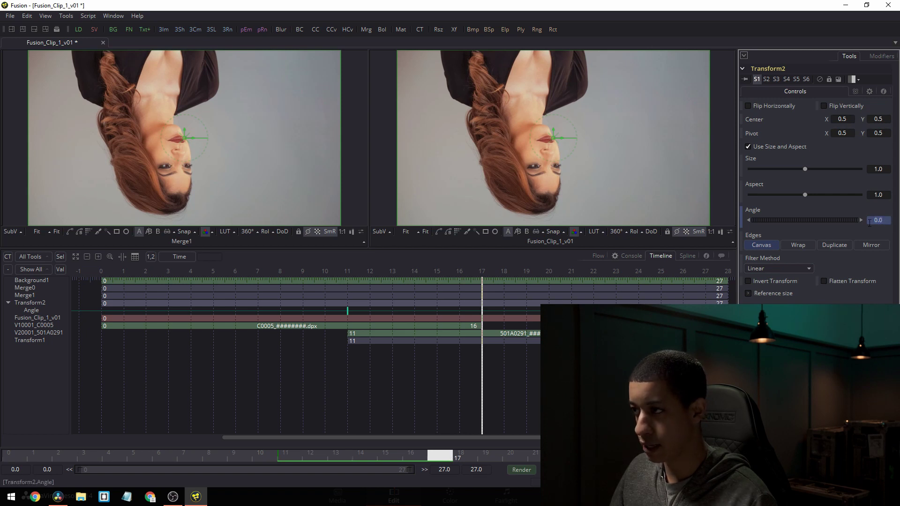
{"action": "type", "text": "180"}
{"action": "key", "text": "Tab"}
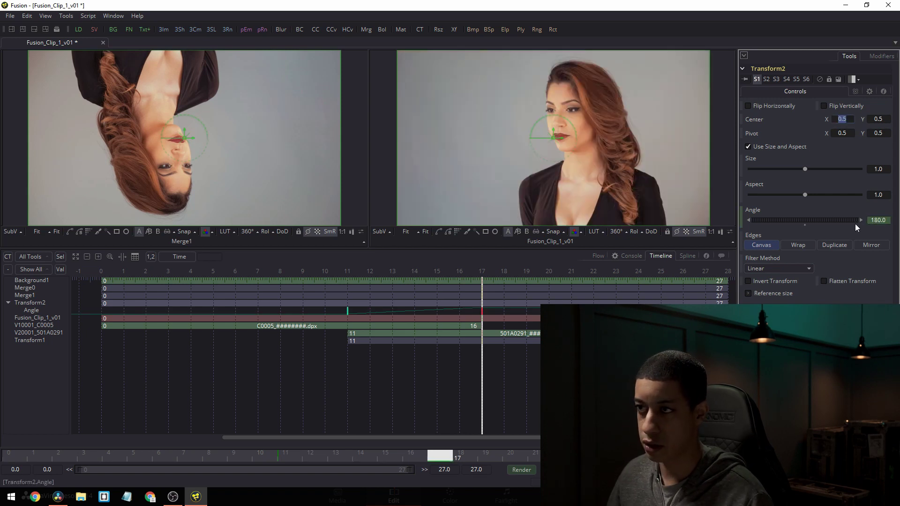
{"action": "left_click_drag", "start_coordinate": [439, 455], "coordinate": [338, 438]}
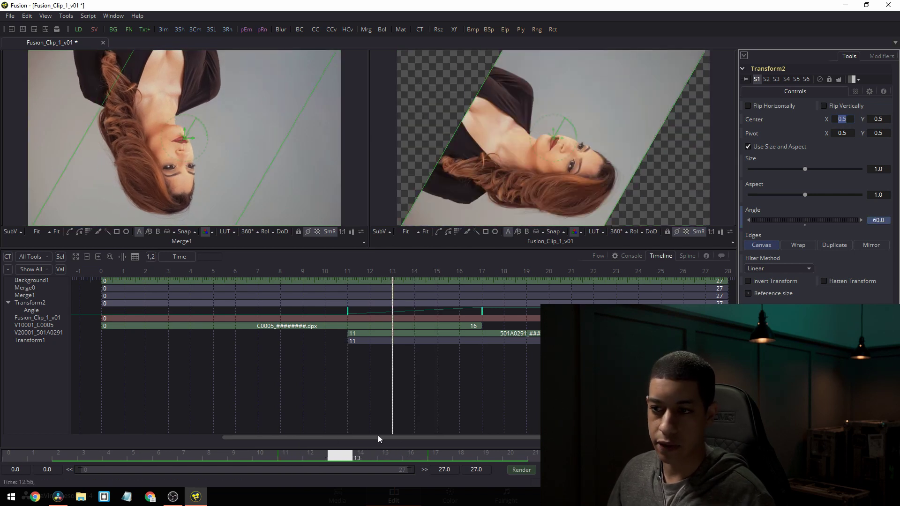
{"action": "left_click_drag", "start_coordinate": [339, 457], "coordinate": [263, 470]}
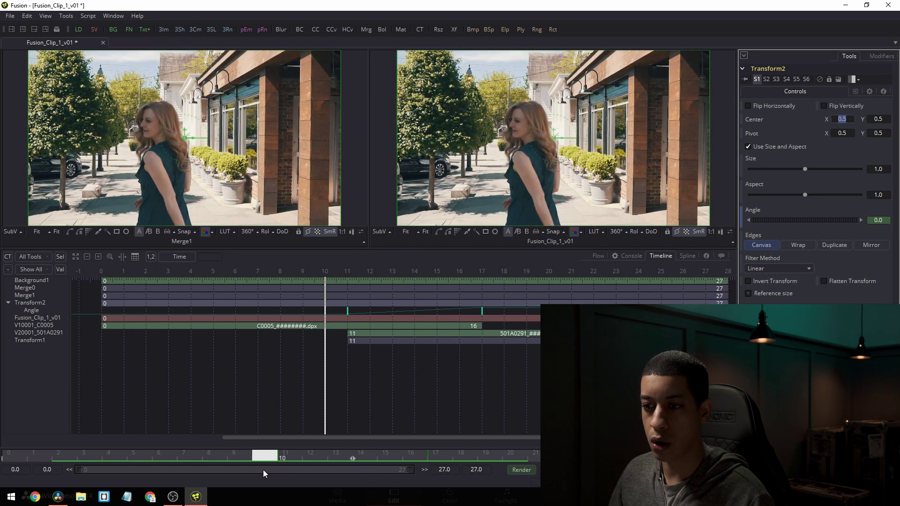
Preview Merge1's Blend at 0, then restore it to 1.0 and return to frame 7
{"action": "left_click", "coordinate": [625, 256]}
{"action": "left_click", "coordinate": [596, 256]}
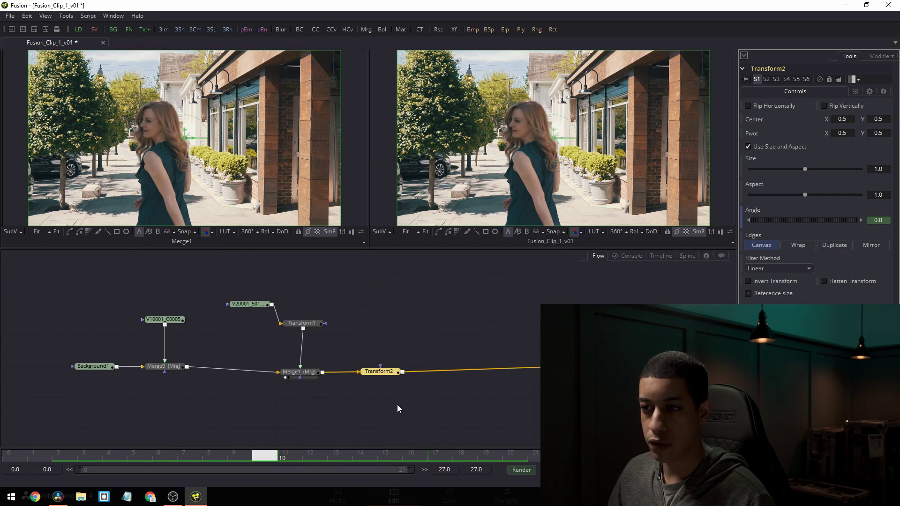
{"action": "left_click", "coordinate": [297, 372]}
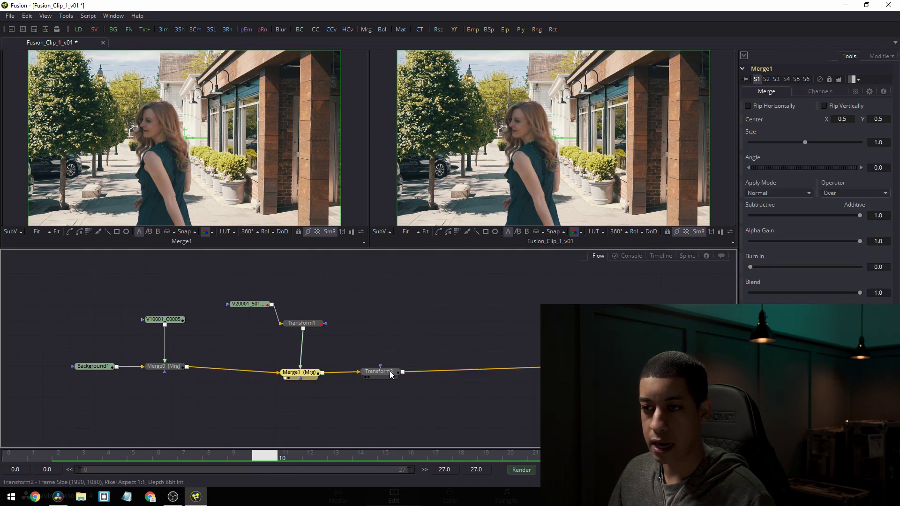
{"action": "left_click_drag", "start_coordinate": [389, 374], "coordinate": [458, 381]}
{"action": "left_click", "coordinate": [298, 372]}
{"action": "key", "text": "Right"}
{"action": "key", "text": "Right"}
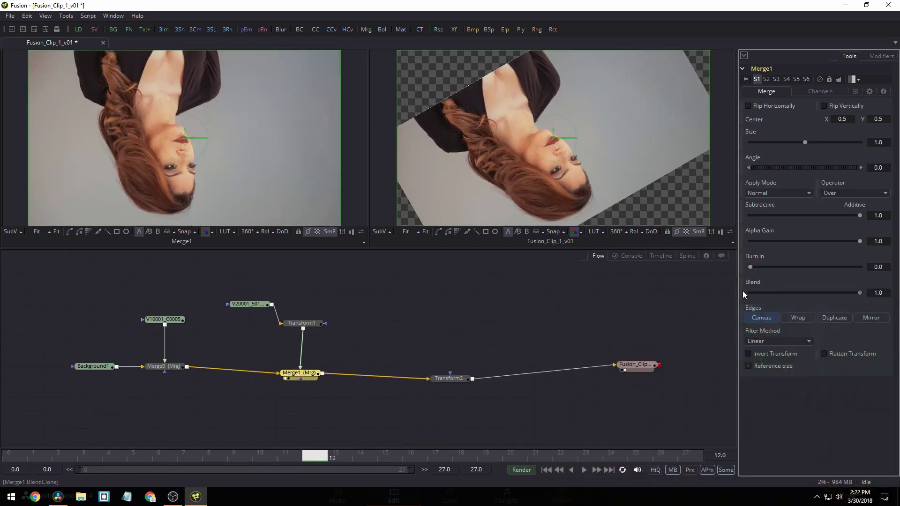
{"action": "left_click_drag", "start_coordinate": [757, 292], "coordinate": [729, 294]}
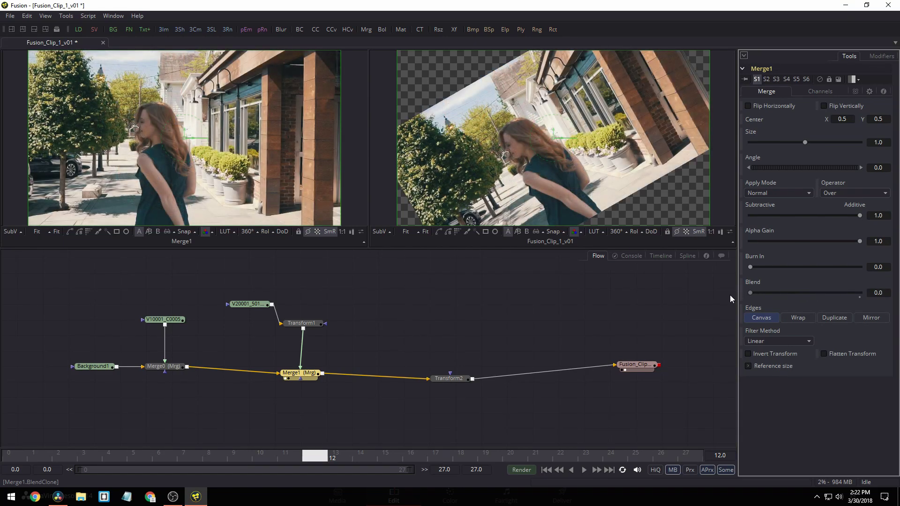
{"action": "left_click", "coordinate": [862, 296]}
{"action": "mouse_move", "coordinate": [314, 455]}
{"action": "left_mouse_down"}
{"action": "mouse_move", "coordinate": [91, 454]}
{"action": "mouse_move", "coordinate": [508, 450]}
{"action": "mouse_move", "coordinate": [314, 452]}
{"action": "left_mouse_up"}
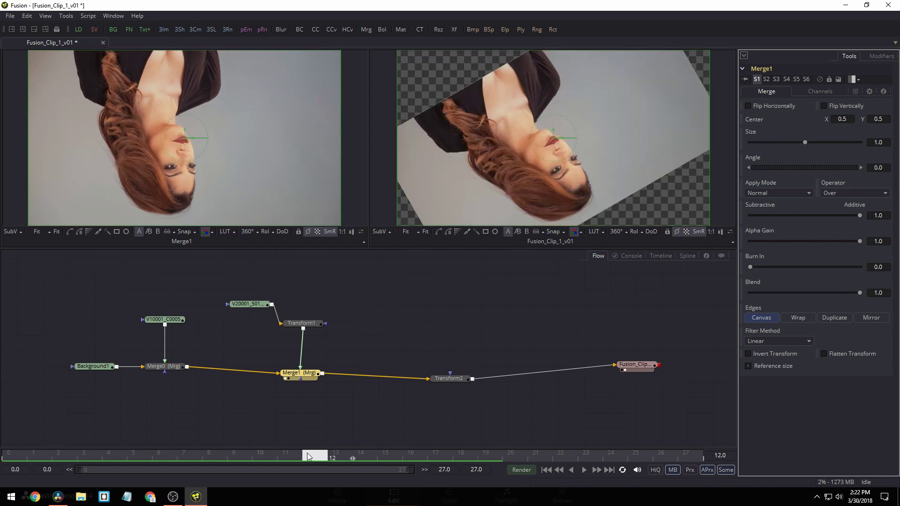
Keyframe Merge1's Blend at 0 on frame 11
{"action": "left_click", "coordinate": [665, 256]}
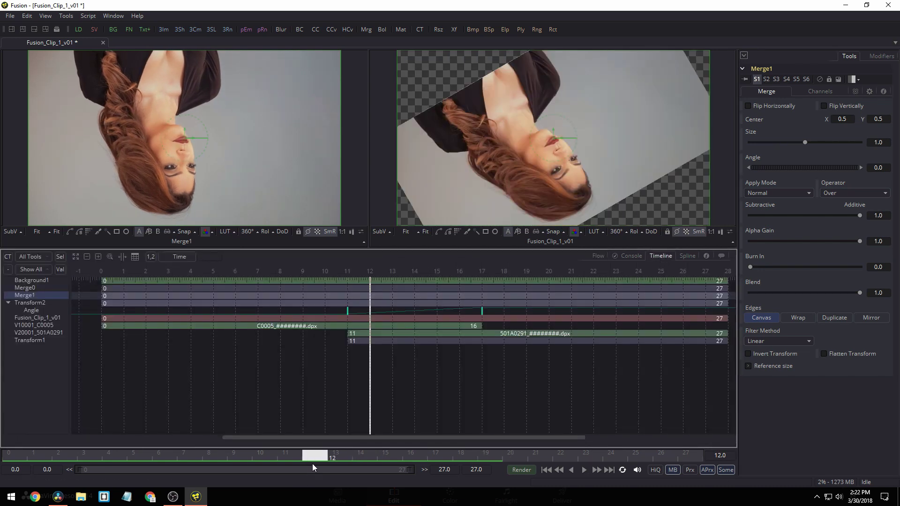
{"action": "left_click_drag", "start_coordinate": [310, 462], "coordinate": [286, 450]}
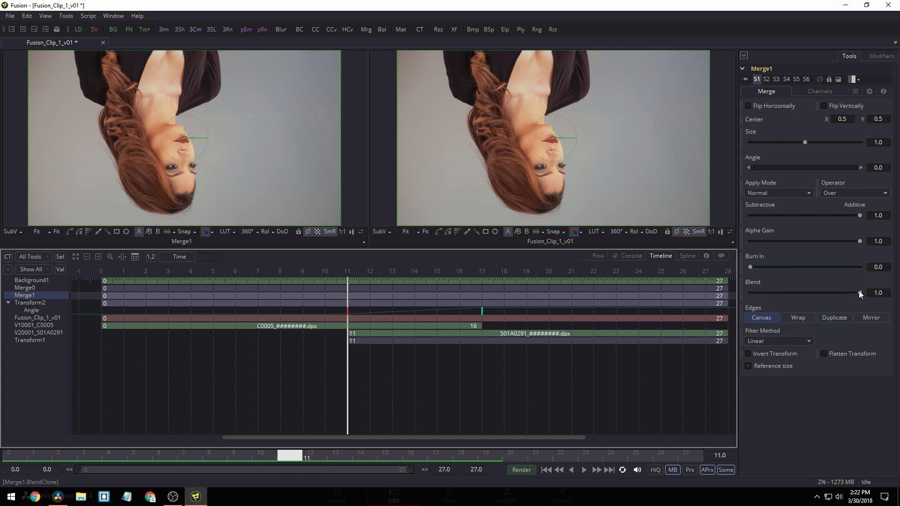
{"action": "left_click", "coordinate": [741, 291]}
{"action": "left_click_drag", "start_coordinate": [830, 294], "coordinate": [658, 299]}
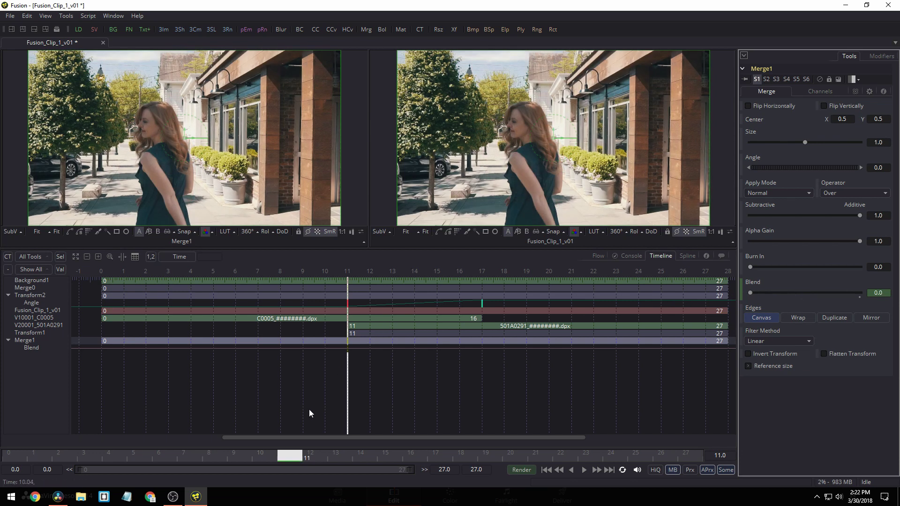
Set Merge1's Blend to 1.0 at frame 17 and scrub back to check the fade
{"action": "left_click_drag", "start_coordinate": [294, 460], "coordinate": [436, 460]}
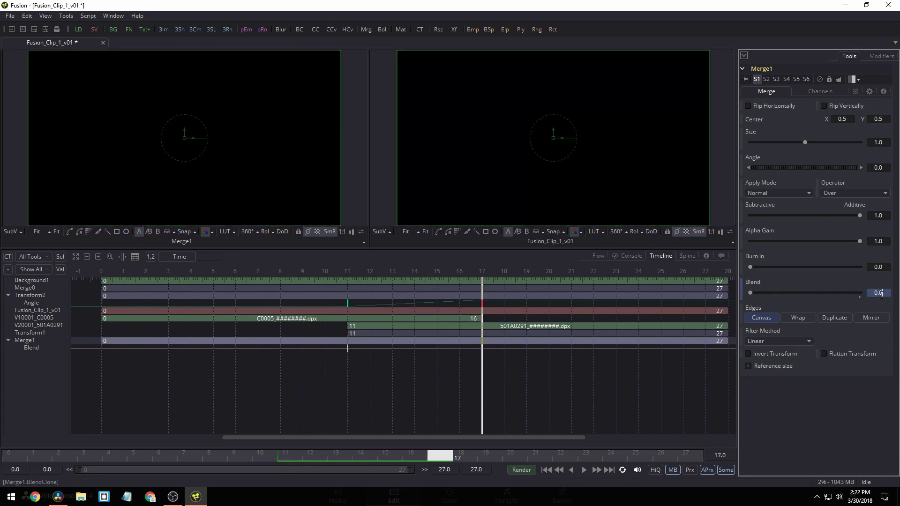
{"action": "type", "text": "1"}
{"action": "key", "text": "Tab"}
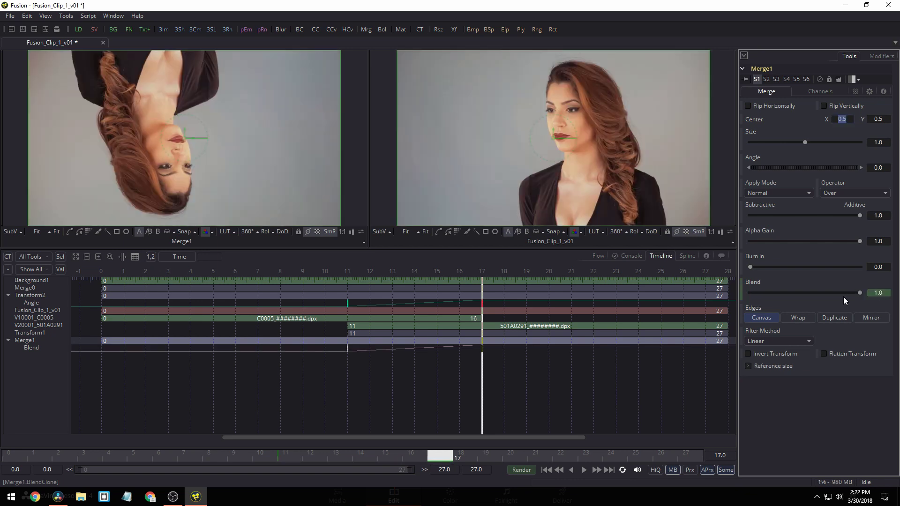
{"action": "left_click_drag", "start_coordinate": [445, 466], "coordinate": [363, 465]}
{"action": "left_click", "coordinate": [598, 256]}
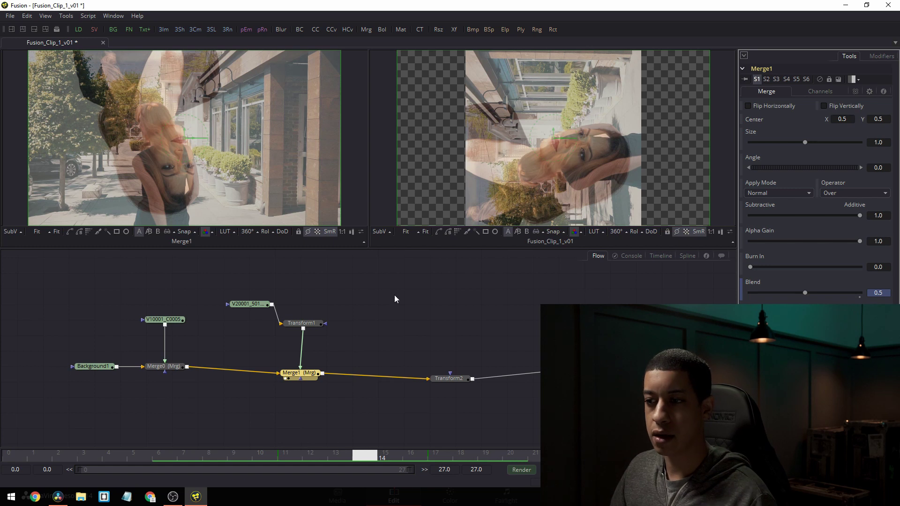
Set Transform2's Edges to Mirror so the spinning frame's corners show mirrored imagery
{"action": "left_click", "coordinate": [440, 378]}
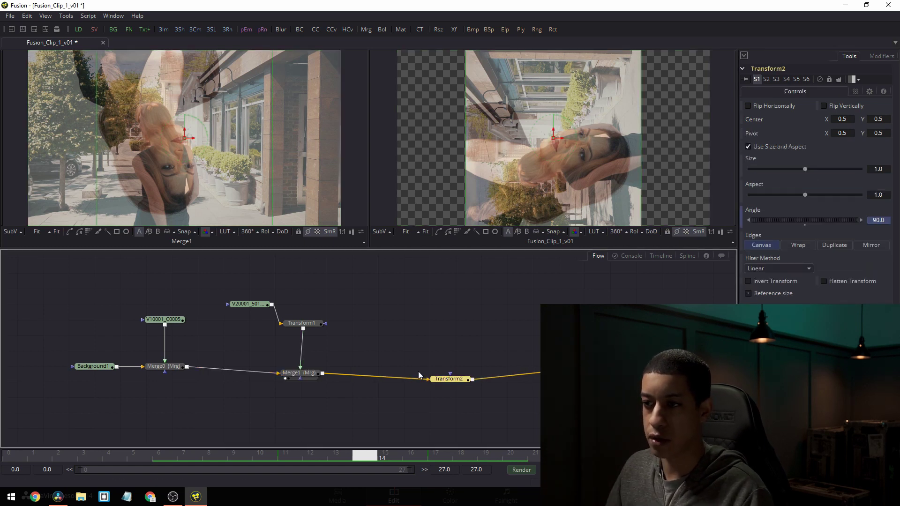
{"action": "left_click_drag", "start_coordinate": [448, 381], "coordinate": [435, 378]}
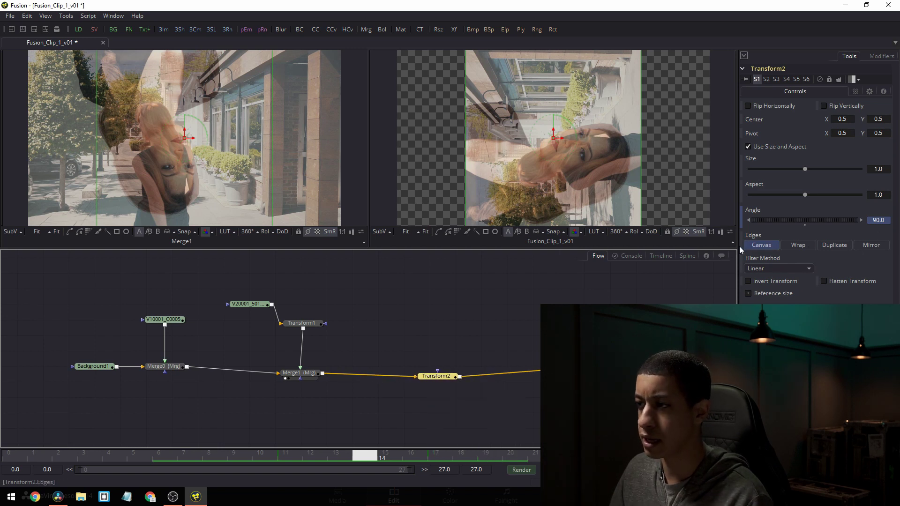
{"action": "left_click", "coordinate": [870, 246]}
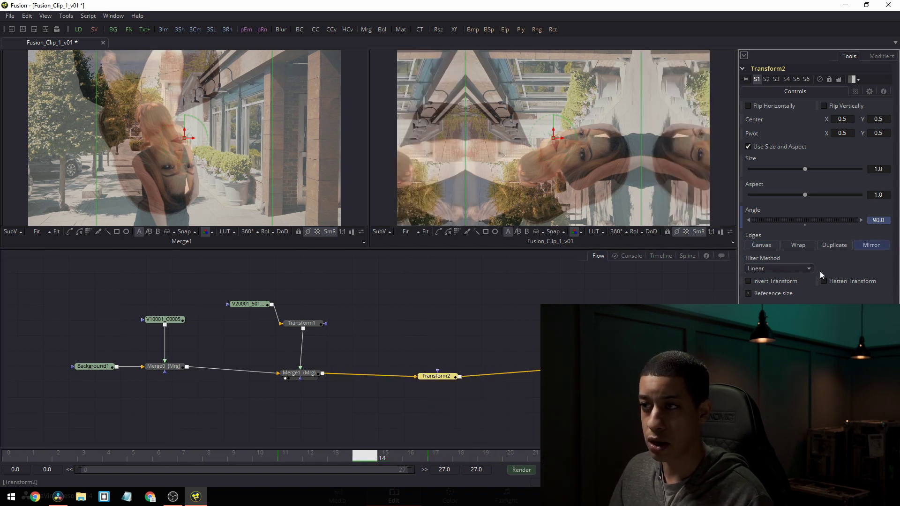
{"action": "left_click_drag", "start_coordinate": [361, 456], "coordinate": [165, 451]}
Play the transition, then stop near frame 10 to inspect the spin
{"action": "key", "text": "space"}
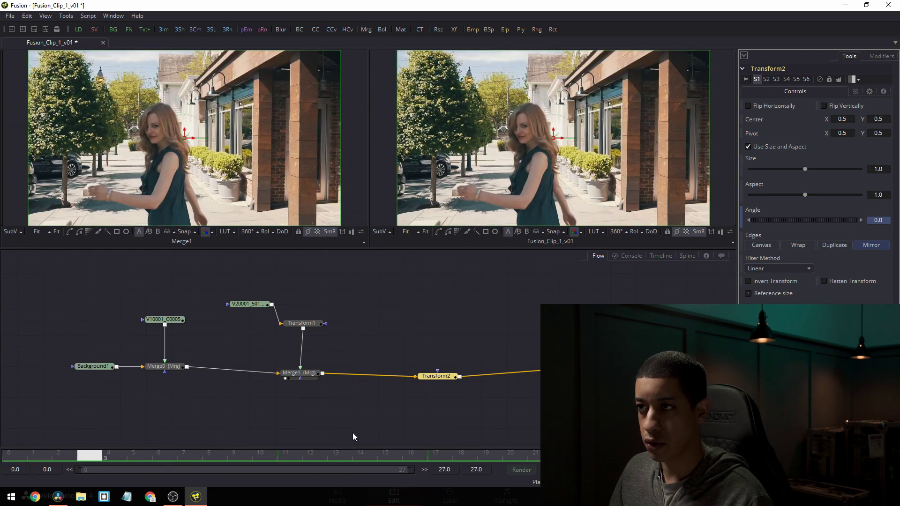
{"action": "key", "text": "space"}
{"action": "mouse_move", "coordinate": [255, 454]}
{"action": "left_mouse_down"}
{"action": "mouse_move", "coordinate": [134, 454]}
{"action": "mouse_move", "coordinate": [369, 466]}
{"action": "mouse_move", "coordinate": [438, 459]}
{"action": "mouse_move", "coordinate": [383, 448]}
{"action": "mouse_move", "coordinate": [251, 448]}
{"action": "left_mouse_up"}
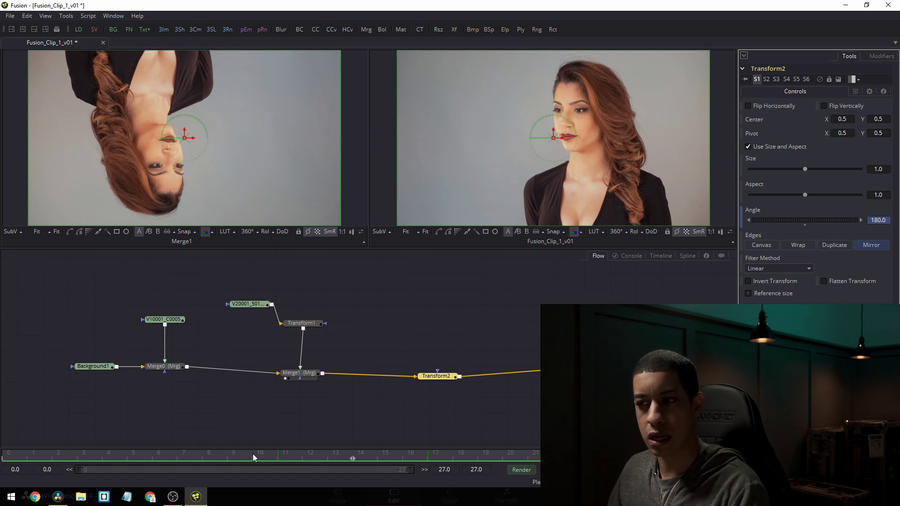
Change Transform2's frame-17 Angle keyframe from 180 to -180 and play the reversed spin
{"action": "left_click", "coordinate": [660, 256]}
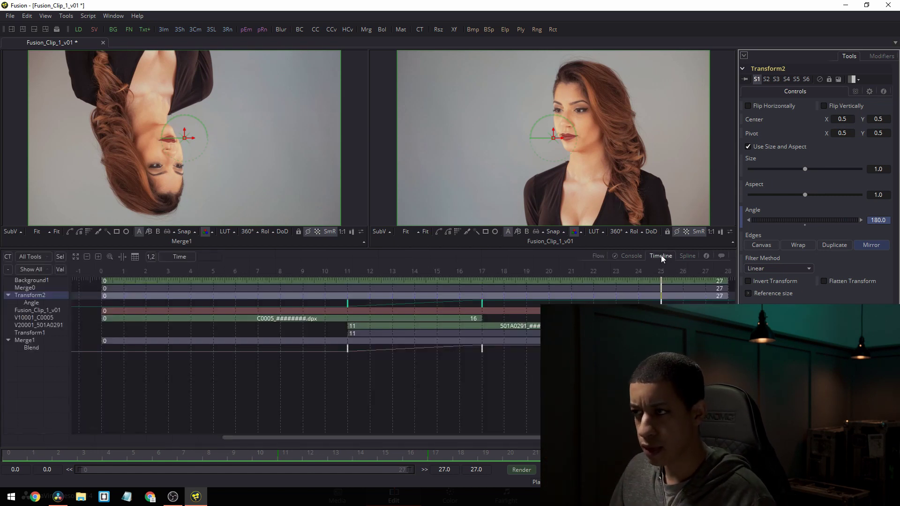
{"action": "left_click", "coordinate": [433, 456]}
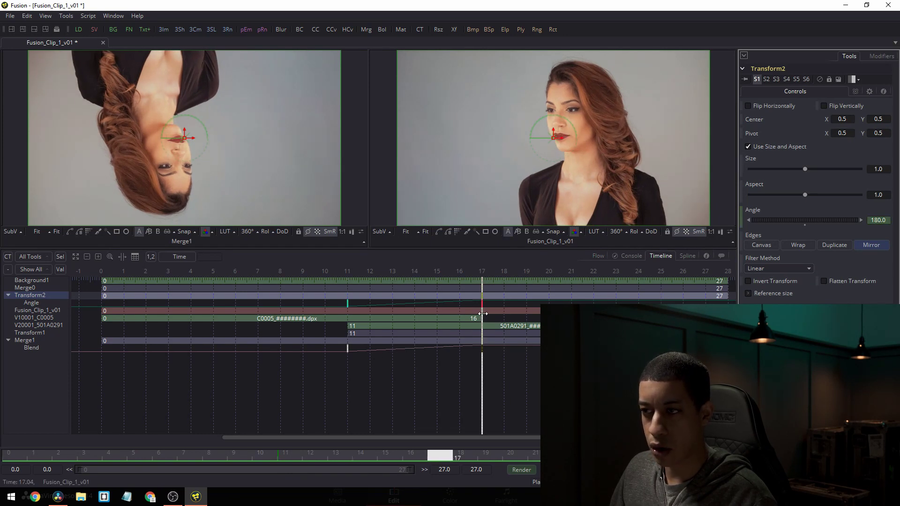
{"action": "left_click", "coordinate": [479, 304]}
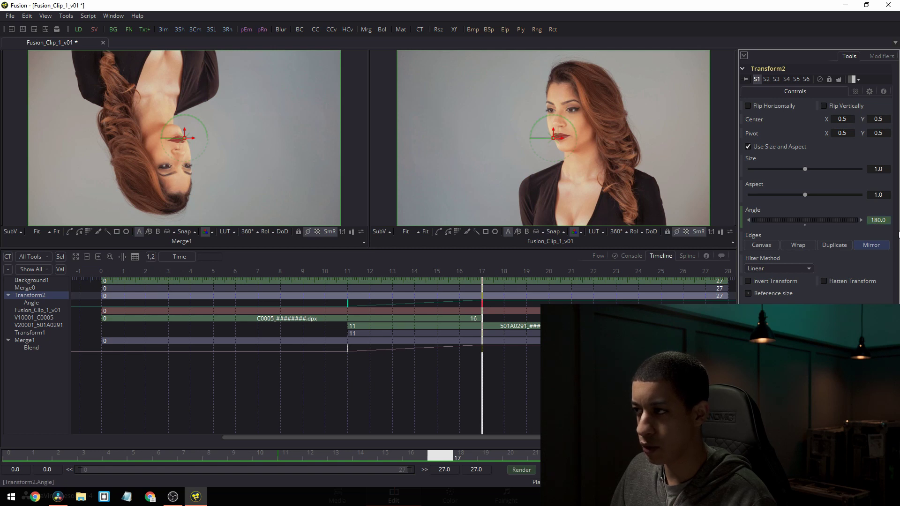
{"action": "key", "text": "Return"}
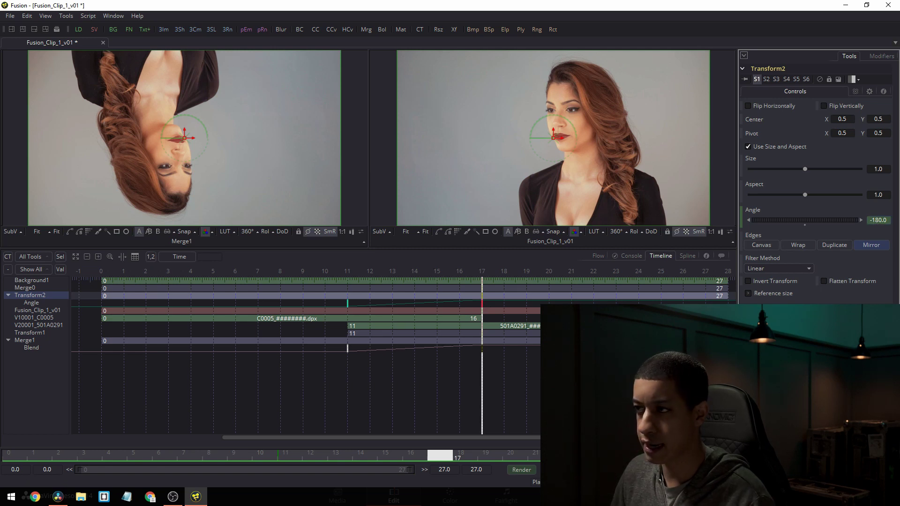
{"action": "left_click", "coordinate": [841, 119]}
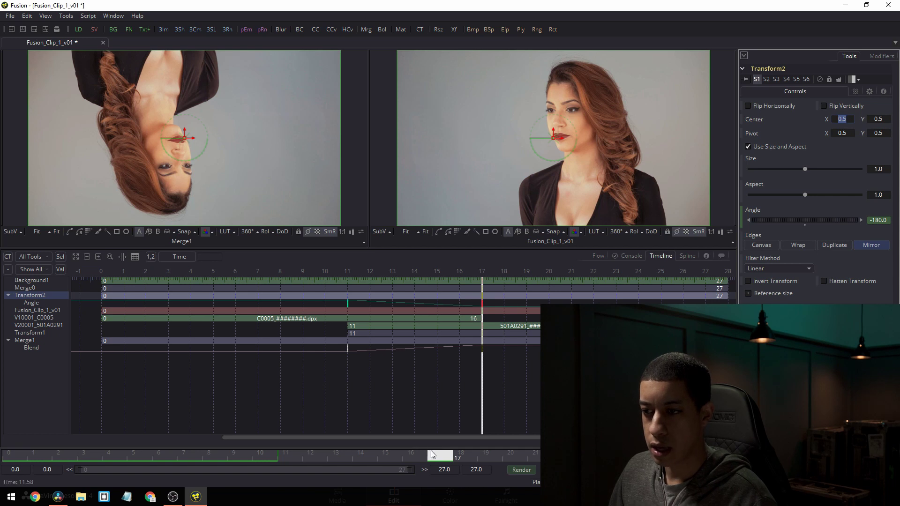
{"action": "left_click", "coordinate": [504, 271]}
{"action": "key", "text": "space"}
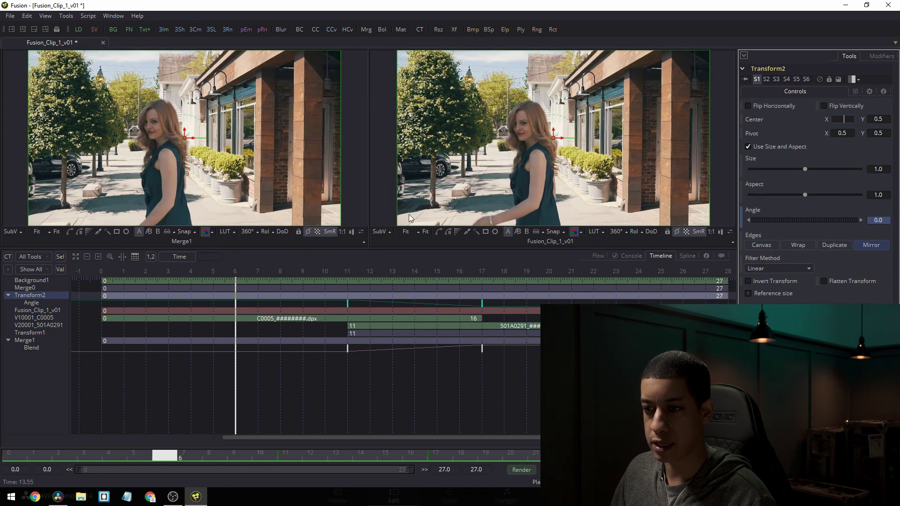
Back in the node flow, shift Transform2 left to make room for a new tool
{"action": "left_click", "coordinate": [599, 256]}
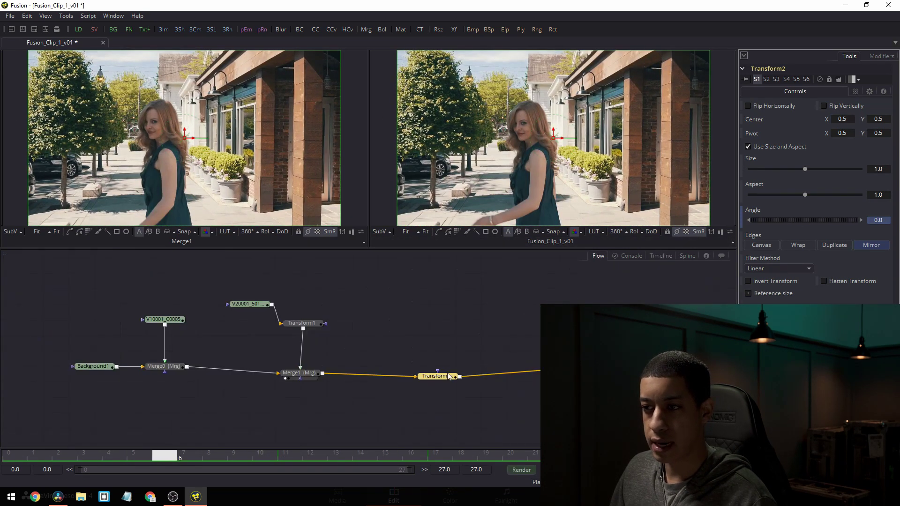
{"action": "left_click_drag", "start_coordinate": [446, 377], "coordinate": [386, 373]}
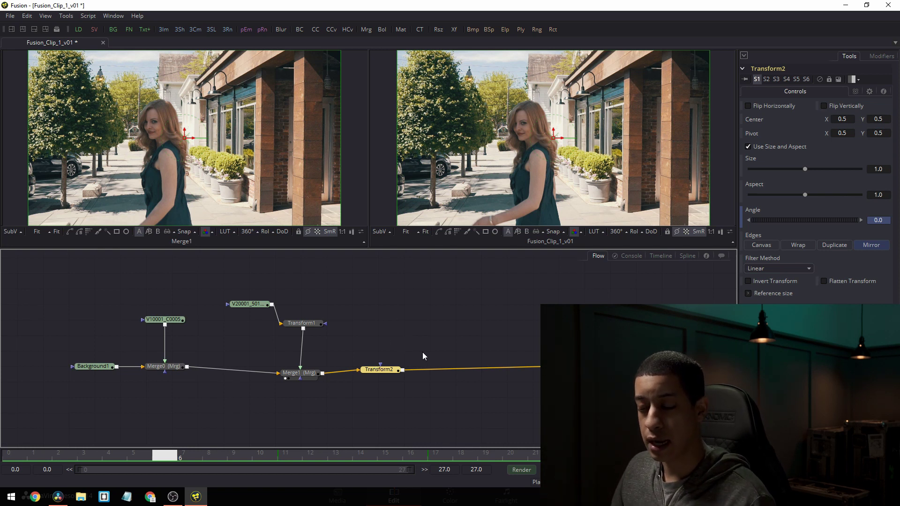
{"action": "key", "text": "ctrl+space"}
{"action": "type", "text": "tran"}
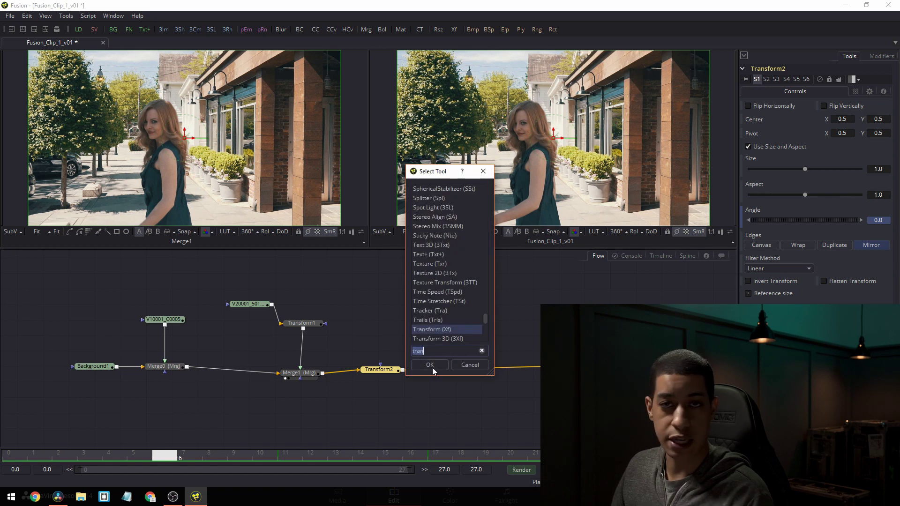
{"action": "left_click", "coordinate": [469, 365]}
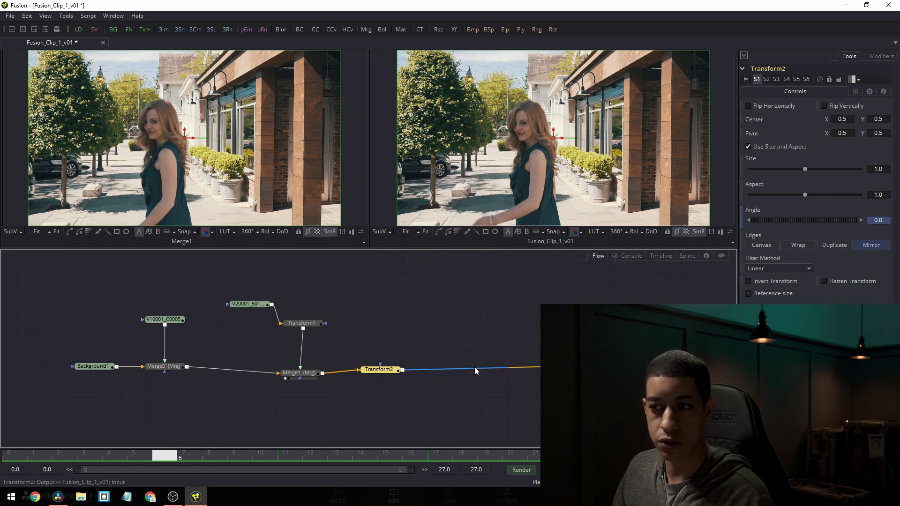
Add a Directional Blur node and wire it between Transform2 and the Fusion_Clip_1_v01 output
{"action": "right_click", "coordinate": [442, 343]}
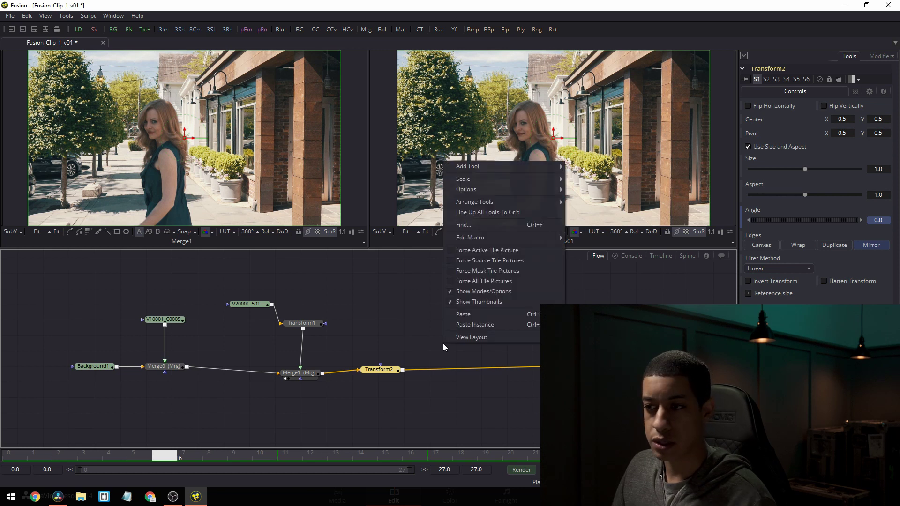
{"action": "mouse_move", "coordinate": [501, 167]}
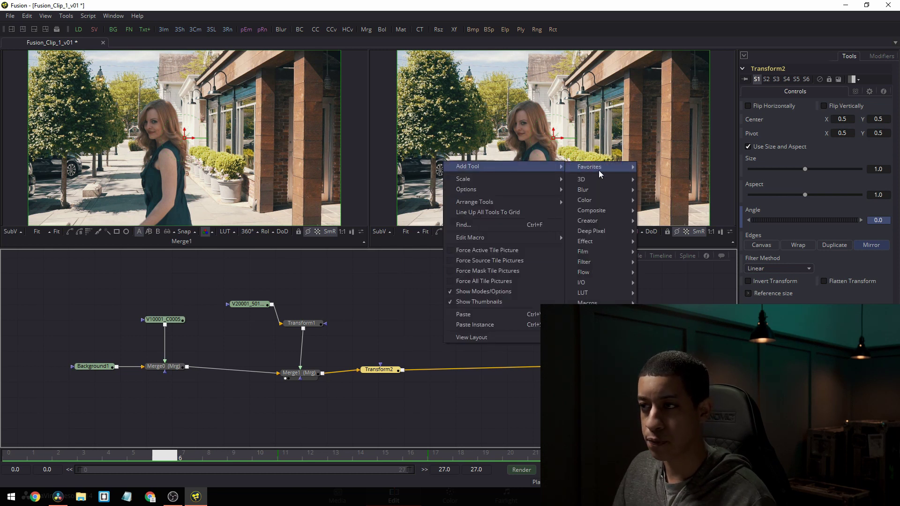
{"action": "mouse_move", "coordinate": [603, 188]}
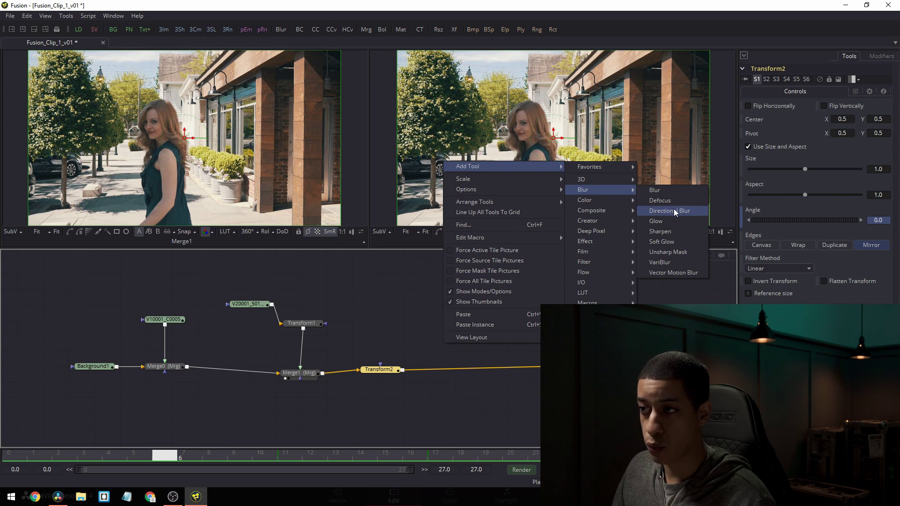
{"action": "key", "text": "Escape"}
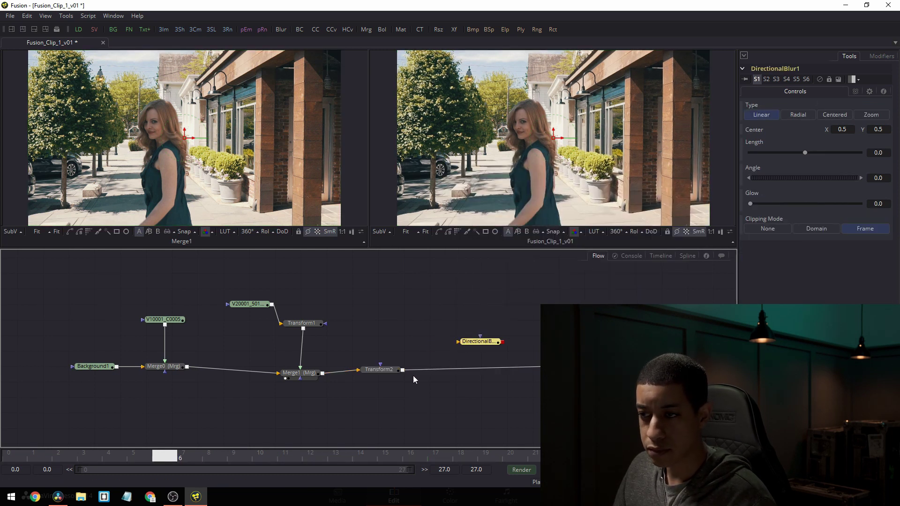
{"action": "left_click_drag", "start_coordinate": [403, 371], "coordinate": [459, 341]}
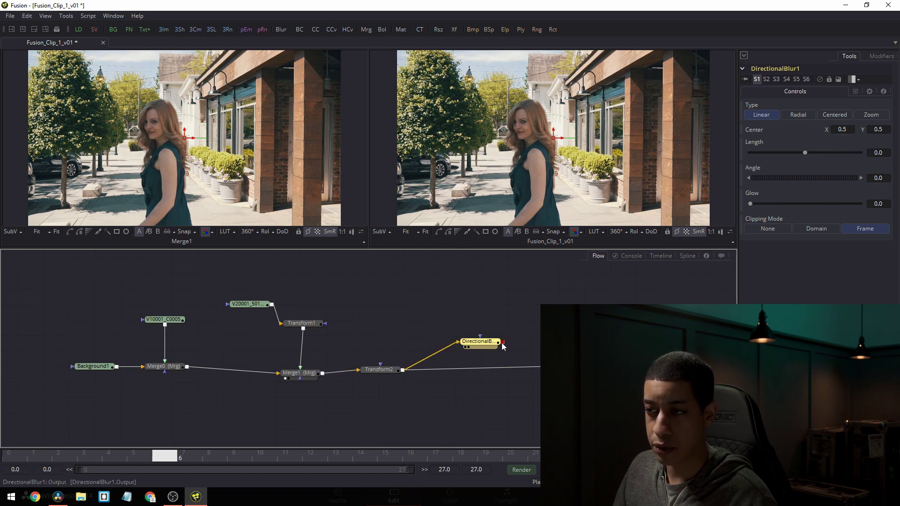
{"action": "left_click_drag", "start_coordinate": [502, 345], "coordinate": [633, 368]}
Switch DirectionalBlur1's Type from Linear to Radial and return to frame 11
{"action": "left_click_drag", "start_coordinate": [480, 349], "coordinate": [479, 364]}
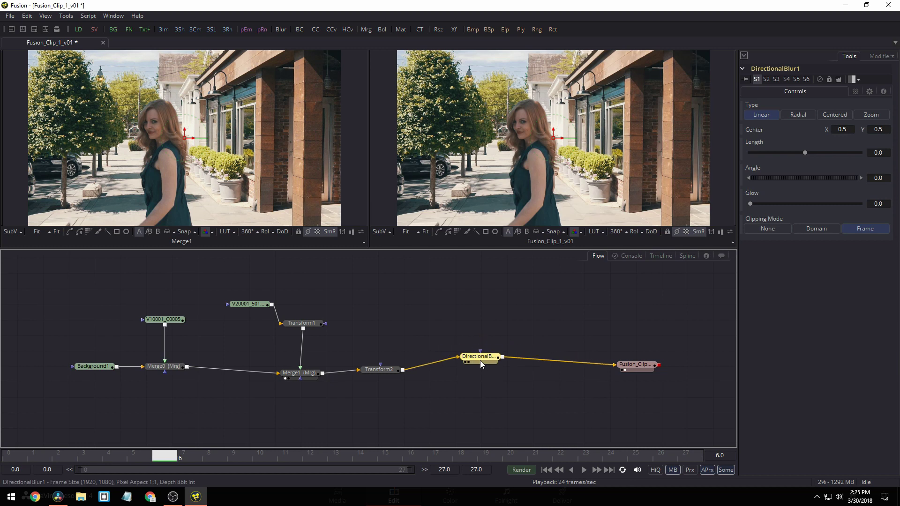
{"action": "left_click_drag", "start_coordinate": [168, 457], "coordinate": [322, 466]}
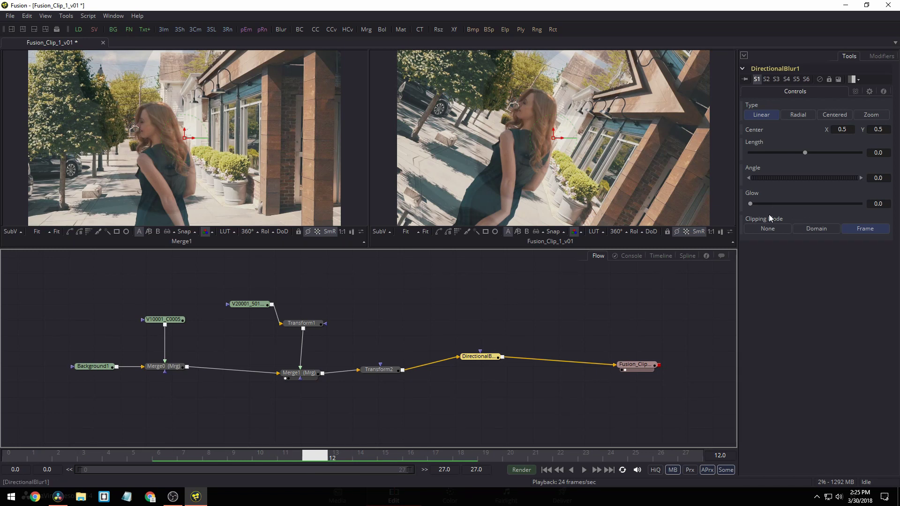
{"action": "left_click", "coordinate": [660, 256]}
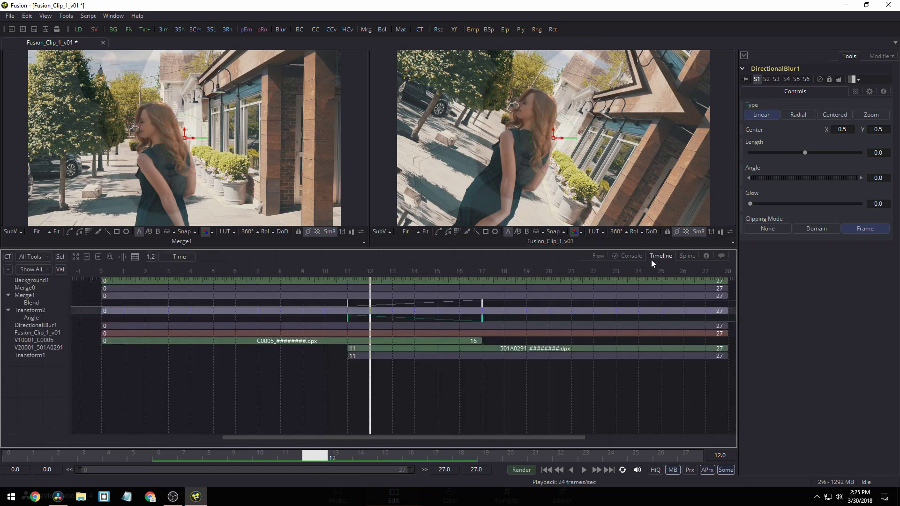
{"action": "left_click", "coordinate": [281, 452]}
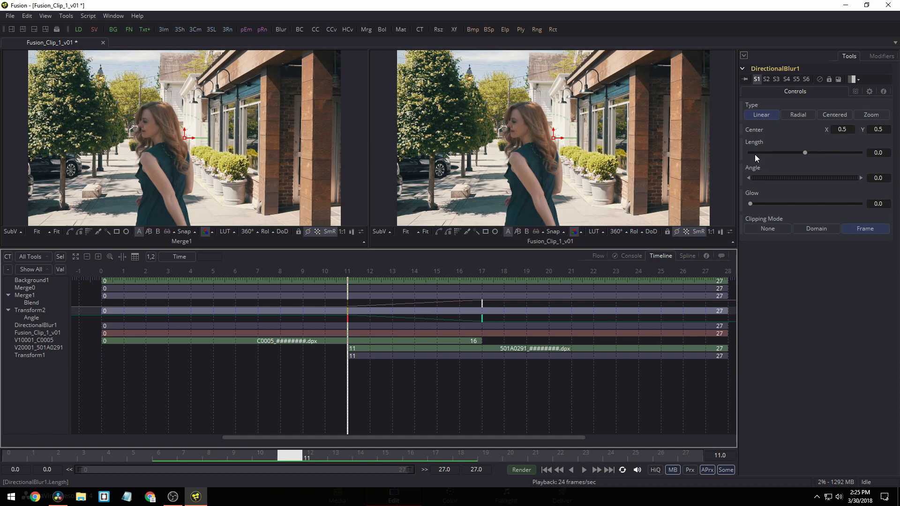
{"action": "left_click", "coordinate": [795, 117]}
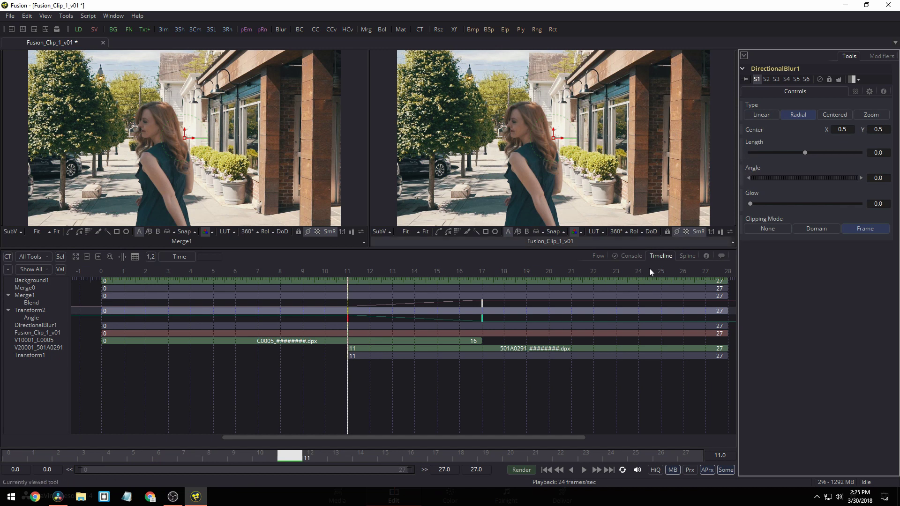
{"action": "mouse_move", "coordinate": [285, 447]}
{"action": "left_mouse_down"}
{"action": "mouse_move", "coordinate": [262, 450]}
{"action": "mouse_move", "coordinate": [292, 456]}
{"action": "left_mouse_up"}
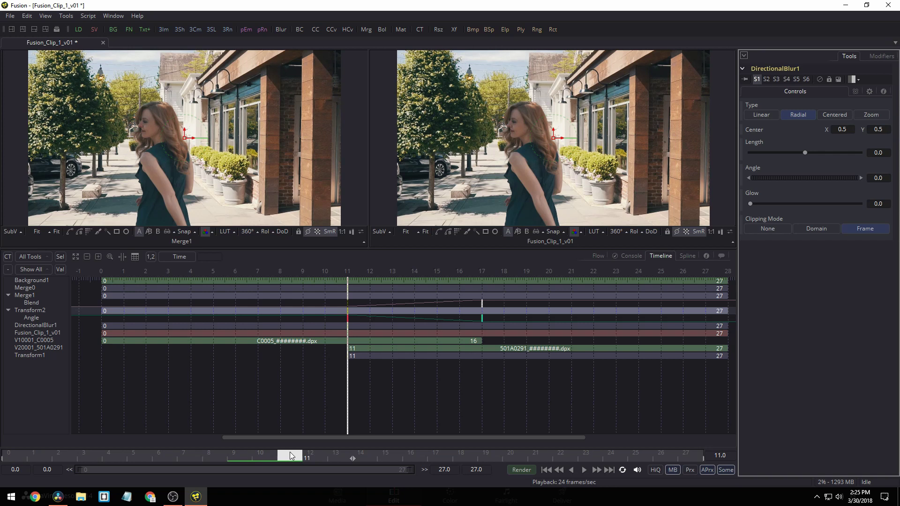
Keyframe the blur Length at 0 on frame 11 and raise it to 0.0154 at frame 14
{"action": "right_click", "coordinate": [743, 149]}
{"action": "left_click", "coordinate": [749, 152]}
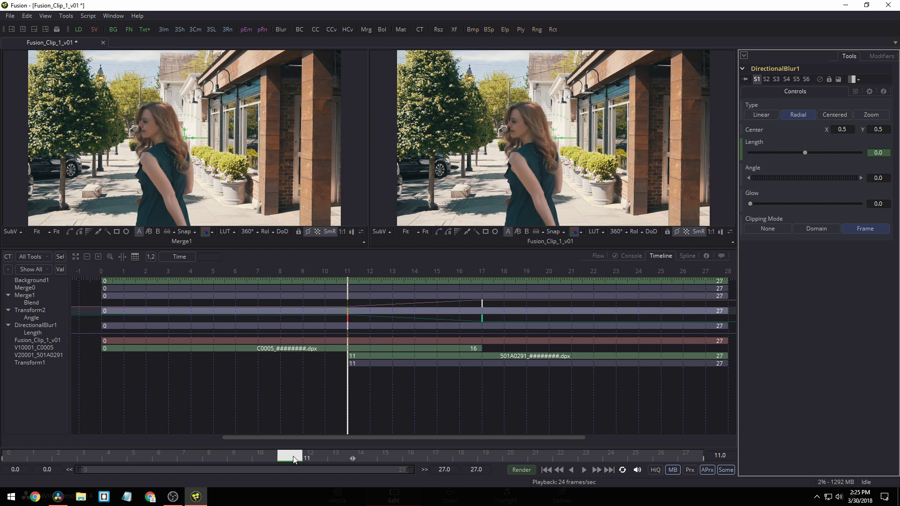
{"action": "left_click_drag", "start_coordinate": [294, 459], "coordinate": [355, 451]}
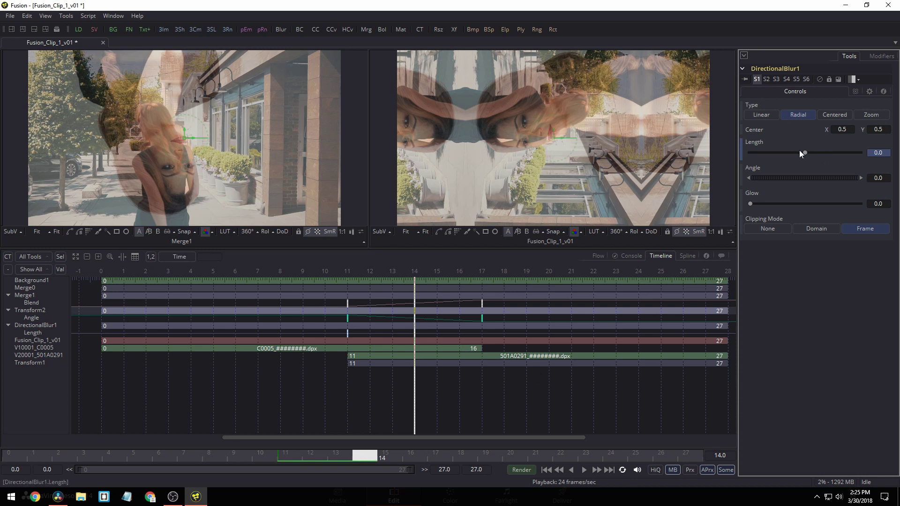
{"action": "left_click_drag", "start_coordinate": [802, 155], "coordinate": [812, 154]}
{"action": "left_click_drag", "start_coordinate": [368, 462], "coordinate": [317, 462]}
{"action": "left_click", "coordinate": [584, 470]}
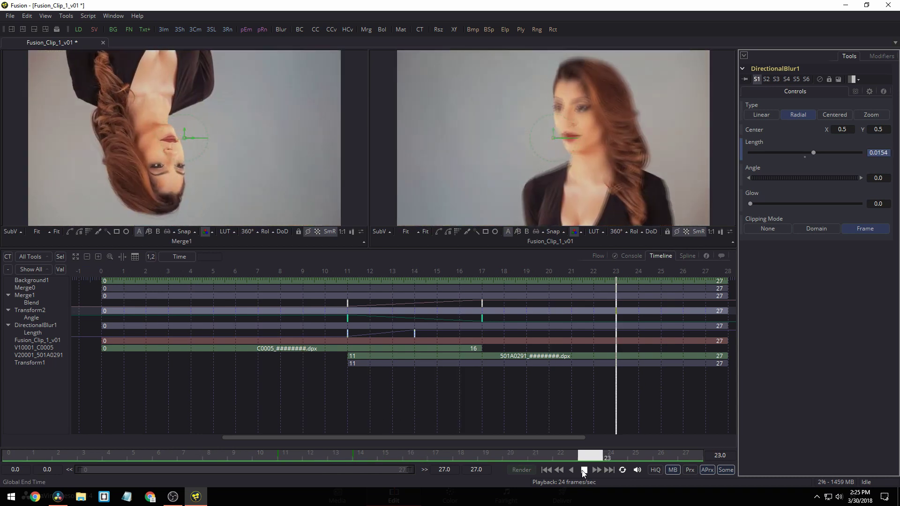
{"action": "left_click", "coordinate": [583, 470]}
Set the blur Length back to 0 at frame 17 and play the transition to preview
{"action": "left_click_drag", "start_coordinate": [333, 455], "coordinate": [453, 455]}
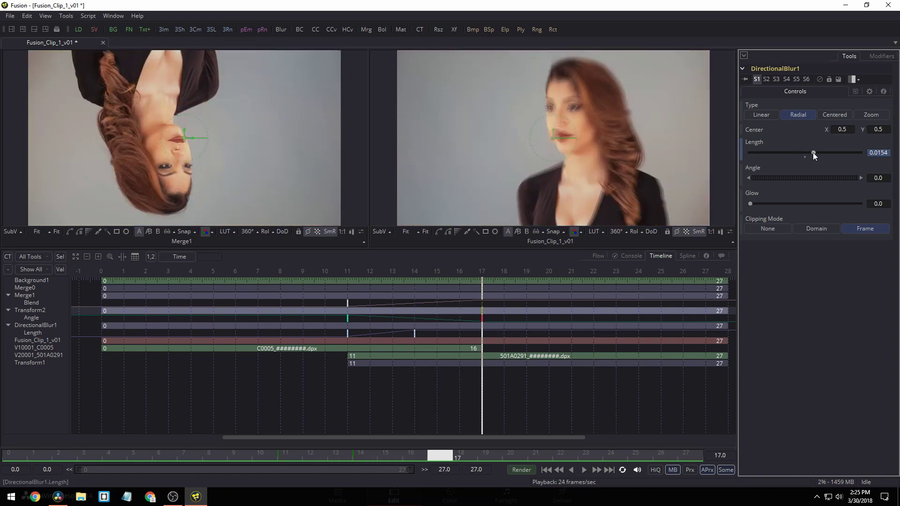
{"action": "left_click_drag", "start_coordinate": [812, 153], "coordinate": [806, 153]}
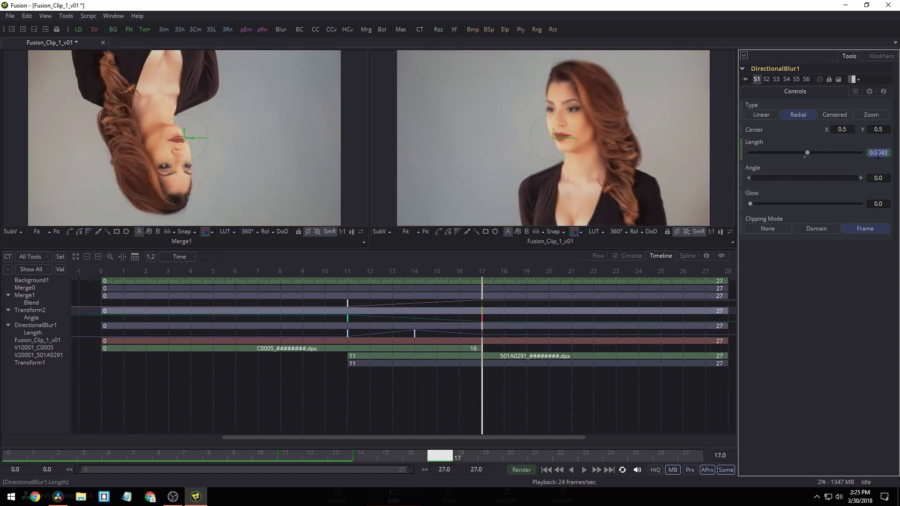
{"action": "type", "text": "0"}
{"action": "key", "text": "Tab"}
{"action": "left_click_drag", "start_coordinate": [445, 456], "coordinate": [208, 455]}
{"action": "left_click", "coordinate": [584, 470]}
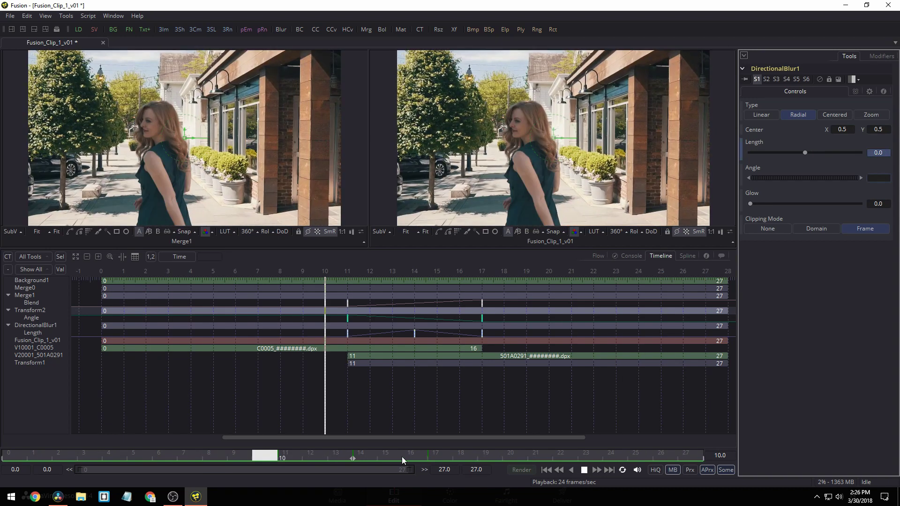
Set the blur Angle to about 12.6 at frame 14 and preview the spin blur
{"action": "left_click", "coordinate": [583, 470]}
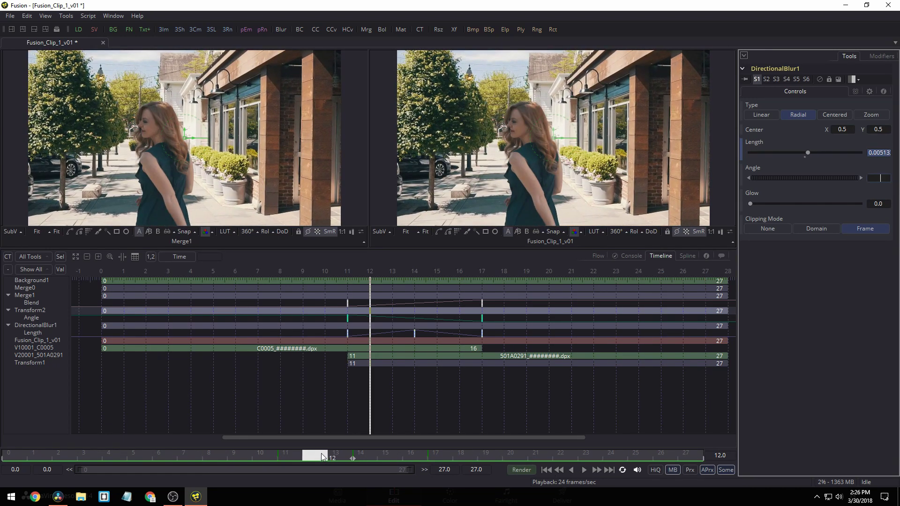
{"action": "left_click_drag", "start_coordinate": [319, 454], "coordinate": [363, 454]}
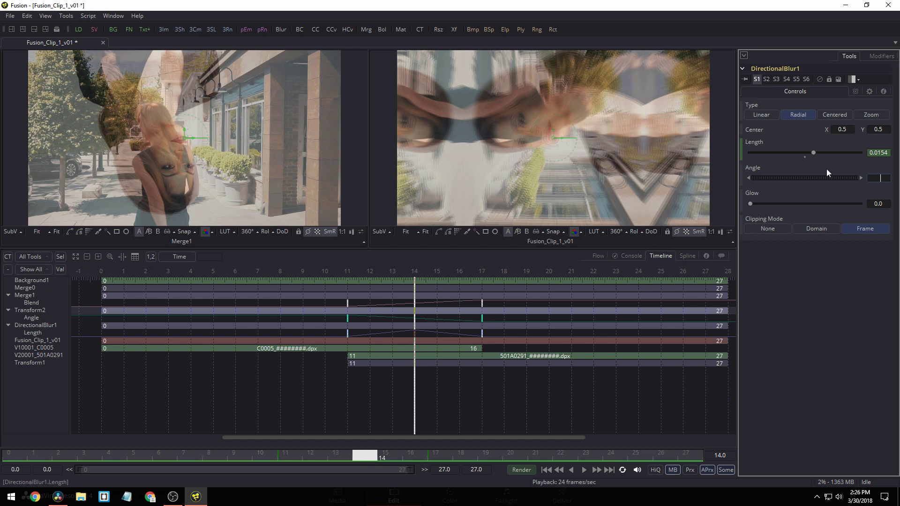
{"action": "left_click_drag", "start_coordinate": [826, 178], "coordinate": [828, 178]}
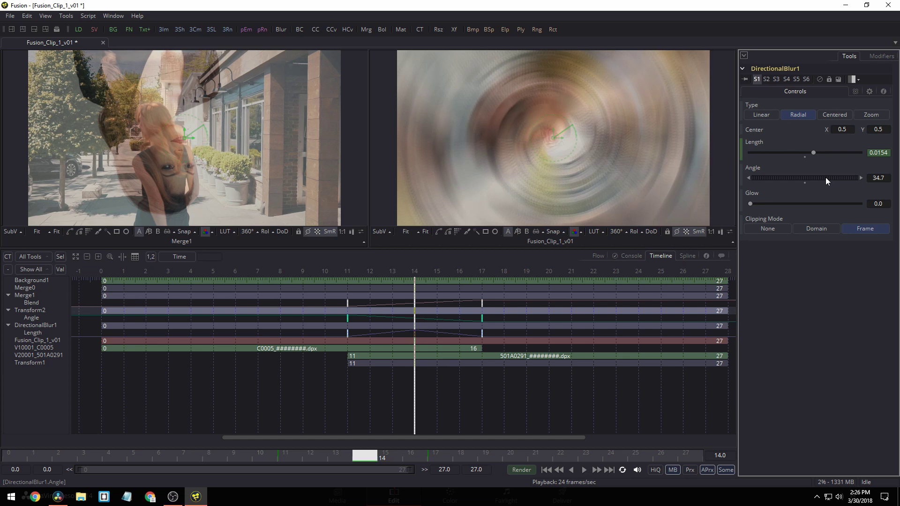
{"action": "left_click_drag", "start_coordinate": [827, 176], "coordinate": [825, 177]}
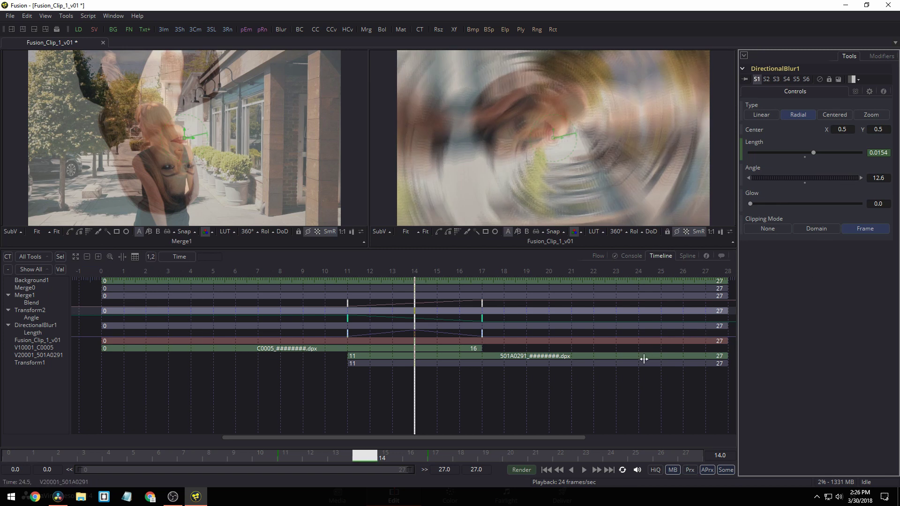
{"action": "left_click", "coordinate": [581, 472]}
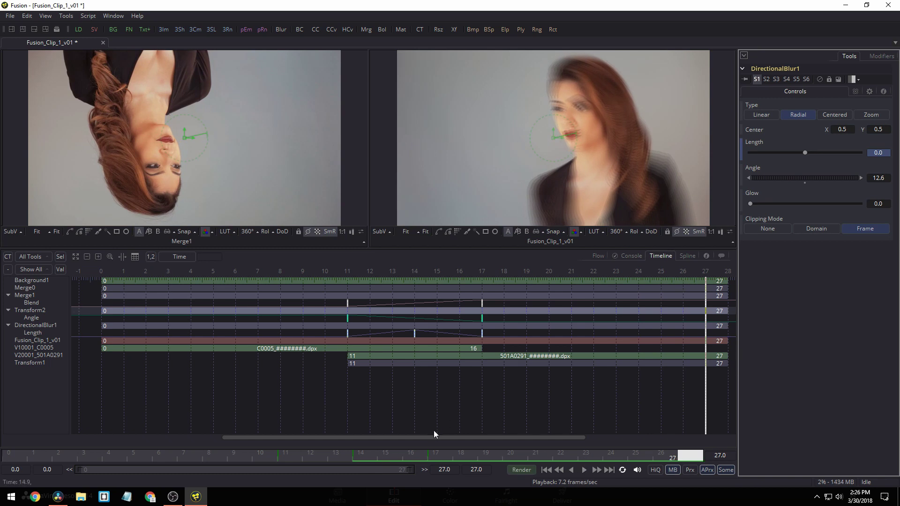
{"action": "left_click_drag", "start_coordinate": [414, 456], "coordinate": [364, 460]}
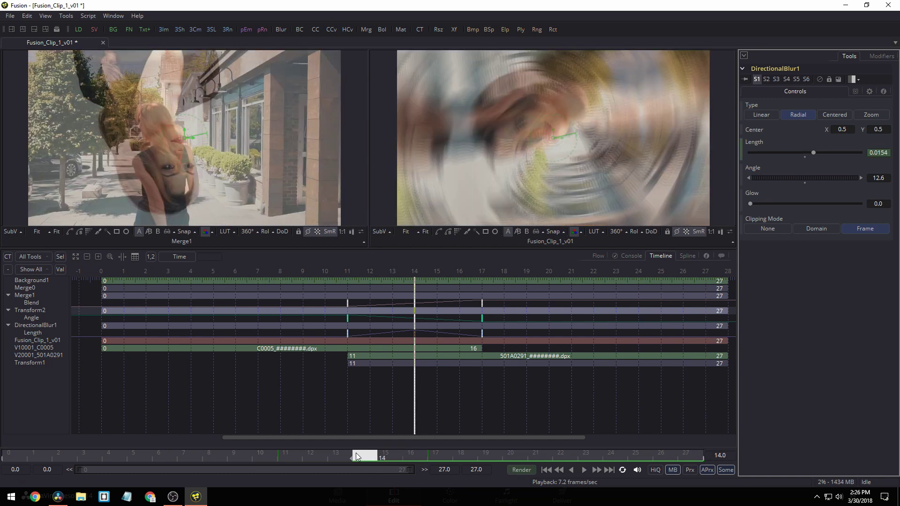
Keyframe the blur Angle at 12.6 on frame 14, then 0 at frames 17 and 11
{"action": "right_click", "coordinate": [741, 175]}
{"action": "left_click", "coordinate": [741, 176]}
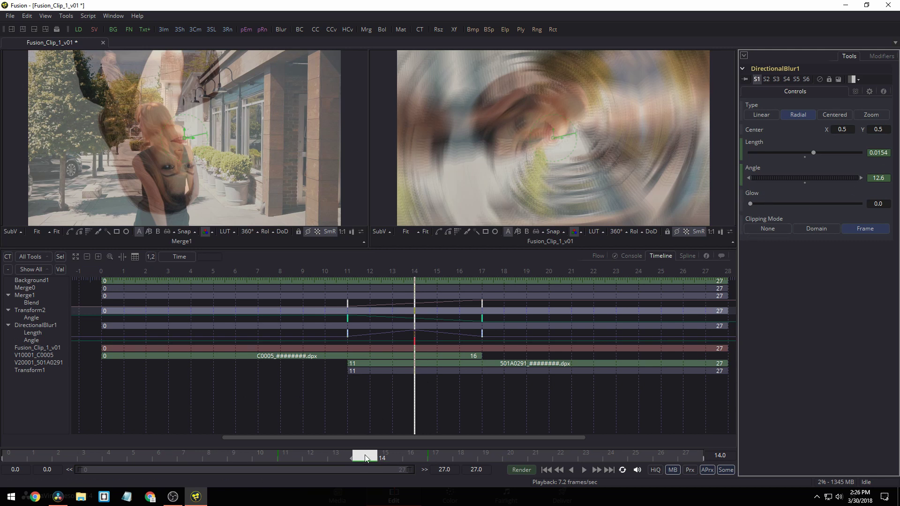
{"action": "left_click_drag", "start_coordinate": [366, 458], "coordinate": [438, 452]}
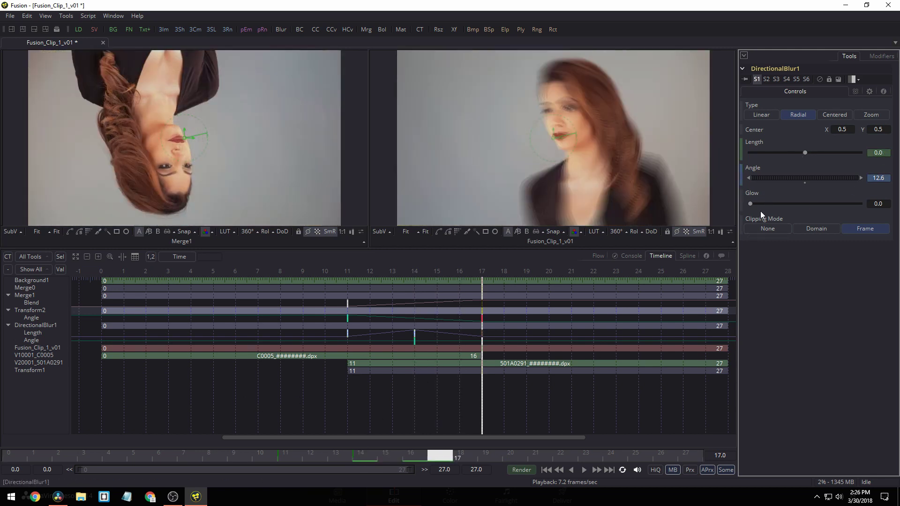
{"action": "type", "text": "0"}
{"action": "key", "text": "Tab"}
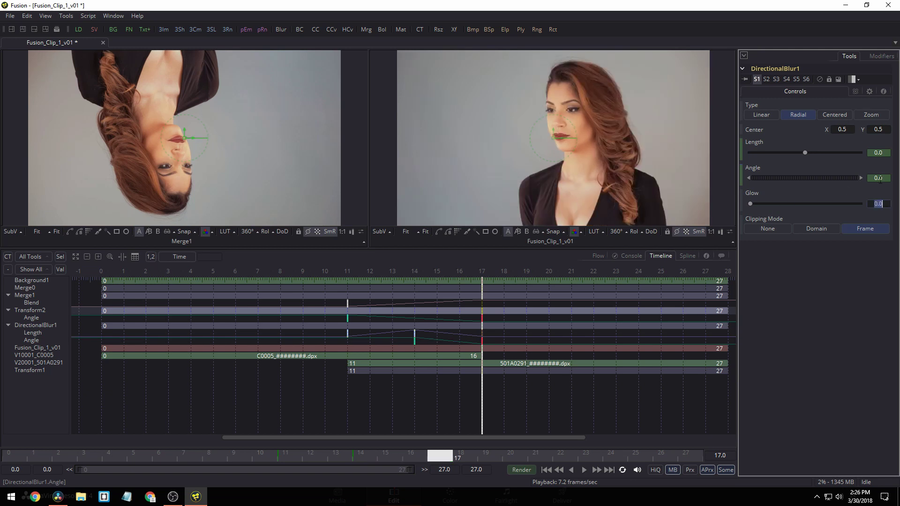
{"action": "left_click_drag", "start_coordinate": [341, 448], "coordinate": [290, 458]}
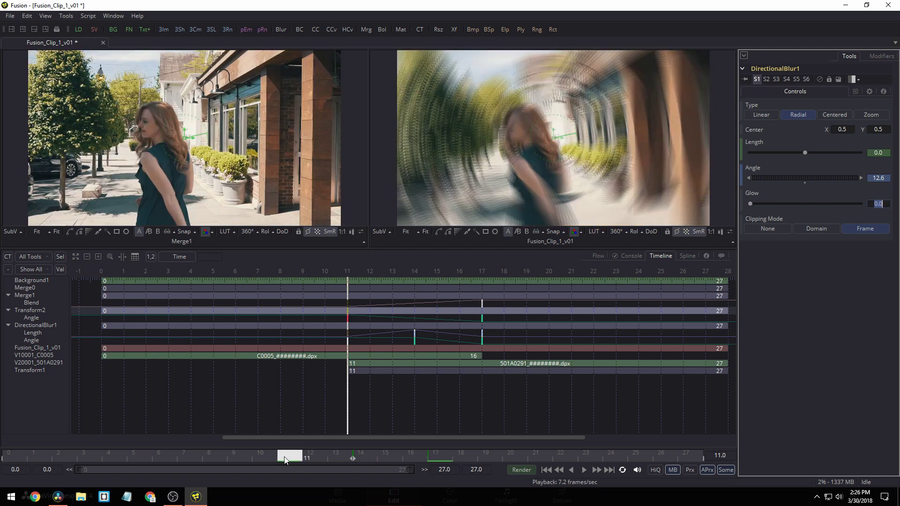
{"action": "type", "text": "0"}
{"action": "key", "text": "Tab"}
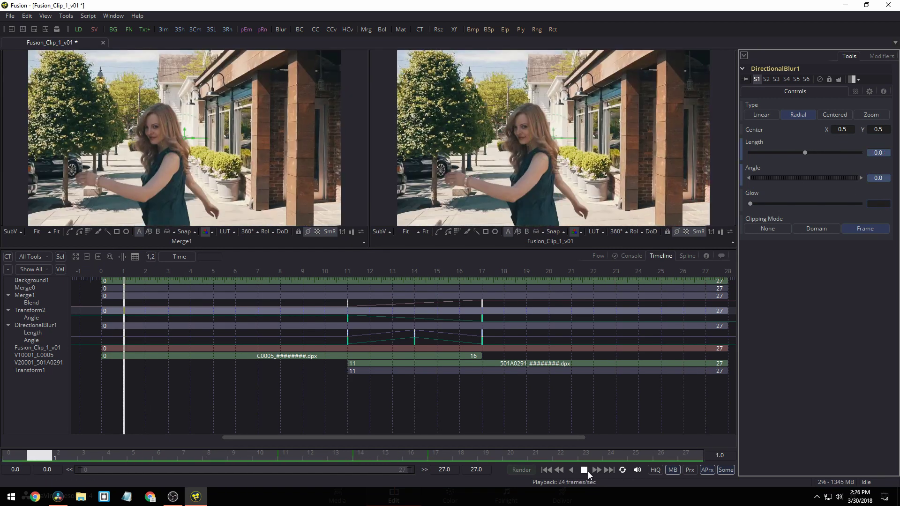
Show DirectionalBlur1's Length and Angle curves in the Spline editor, zoomed in
{"action": "left_click", "coordinate": [378, 454]}
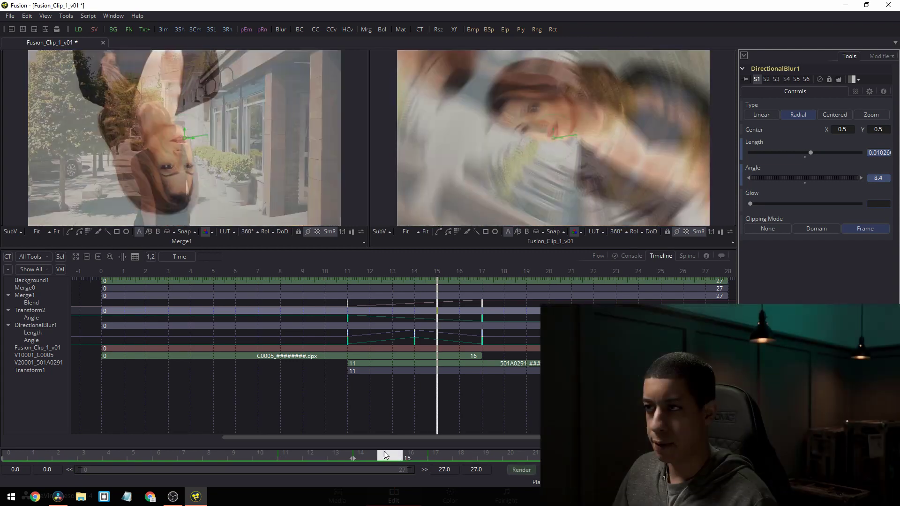
{"action": "left_click_drag", "start_coordinate": [377, 454], "coordinate": [304, 451]}
{"action": "left_click", "coordinate": [688, 255]}
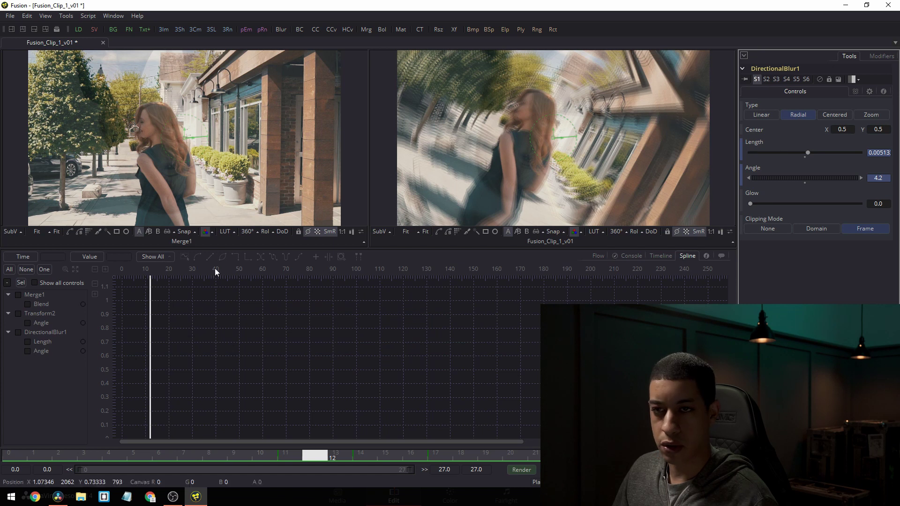
{"action": "left_click", "coordinate": [19, 332]}
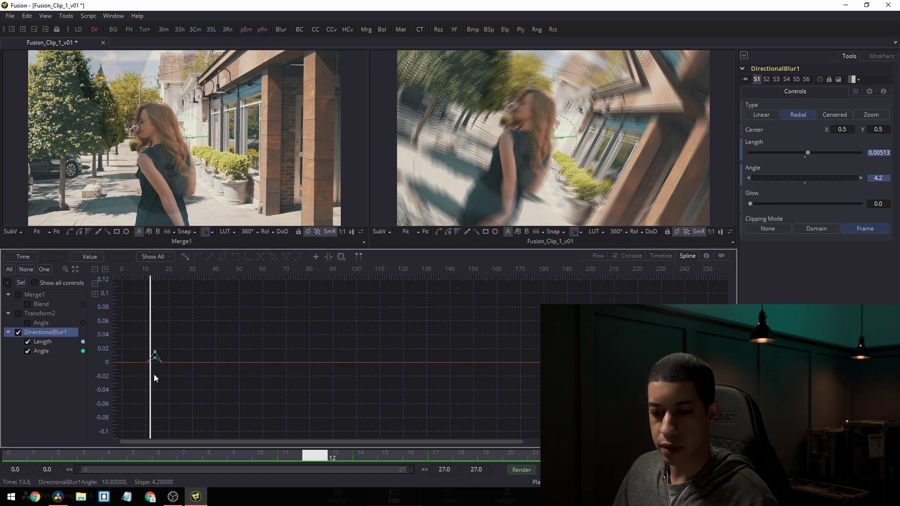
{"action": "scroll", "coordinate": [154, 356], "scroll_direction": "up", "scroll_amount": 5}
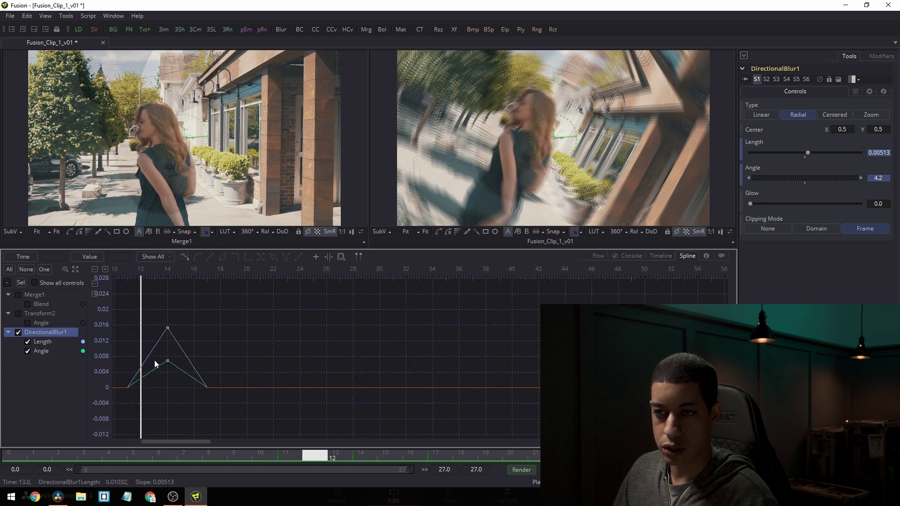
Add raised Angle keyframes at frames 12 and 16, then play to preview the curves
{"action": "left_click", "coordinate": [141, 380]}
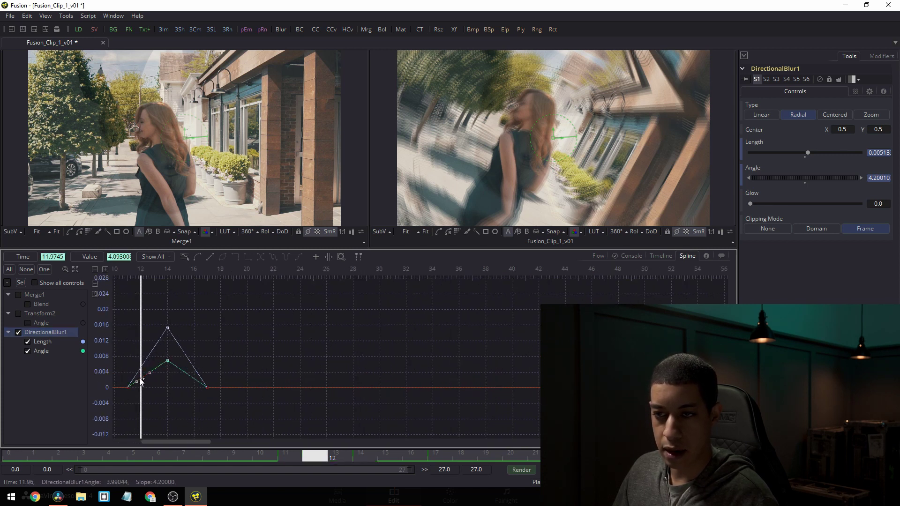
{"action": "left_click_drag", "start_coordinate": [141, 380], "coordinate": [138, 365]}
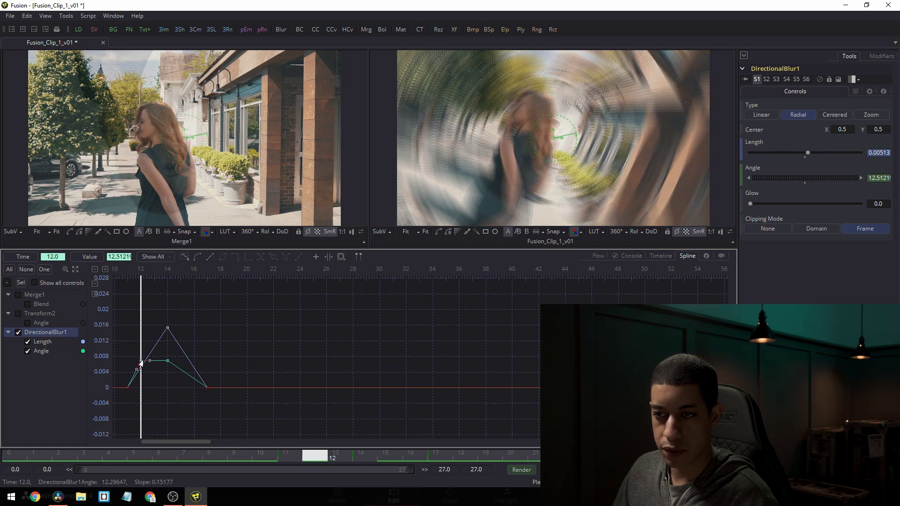
{"action": "left_click", "coordinate": [193, 376]}
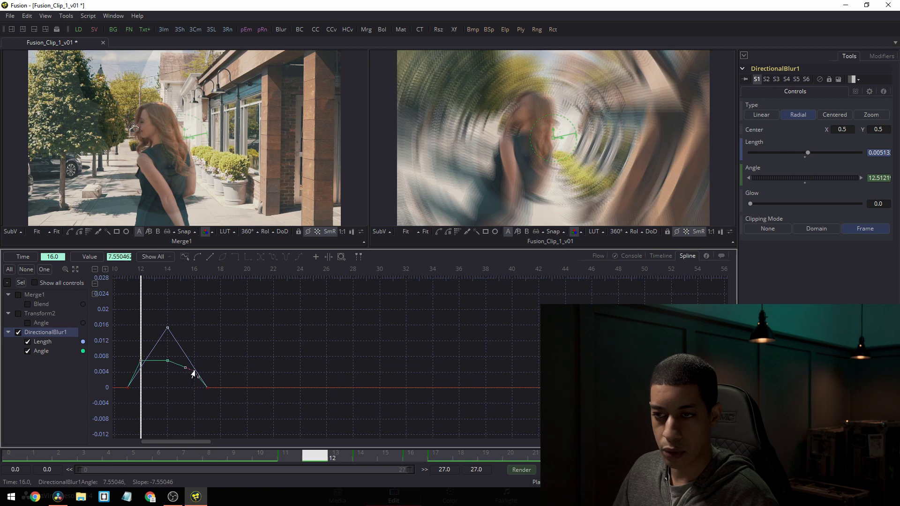
{"action": "left_click_drag", "start_coordinate": [194, 373], "coordinate": [195, 368]}
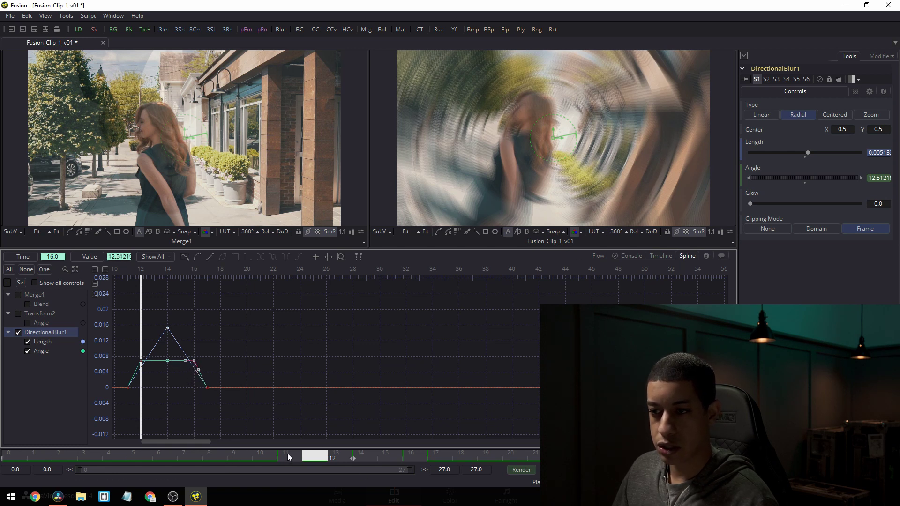
{"action": "left_click_drag", "start_coordinate": [297, 458], "coordinate": [131, 450]}
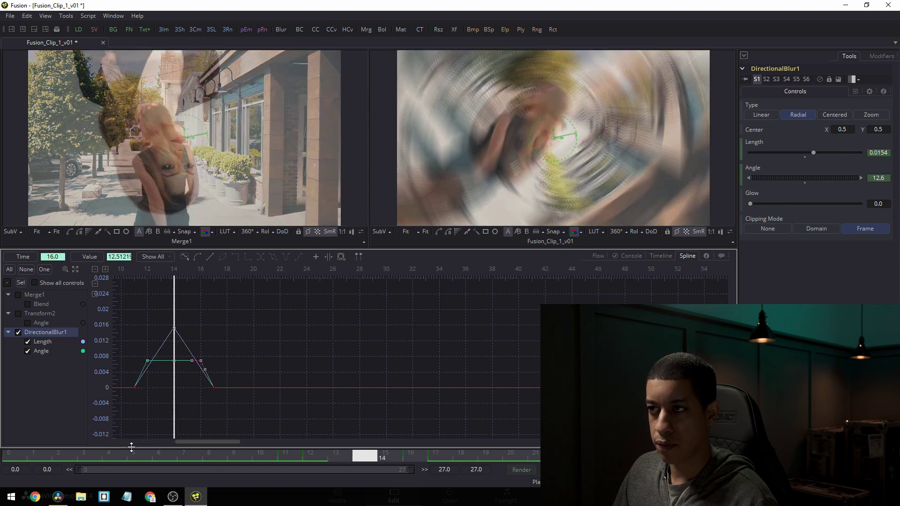
{"action": "key", "text": "space"}
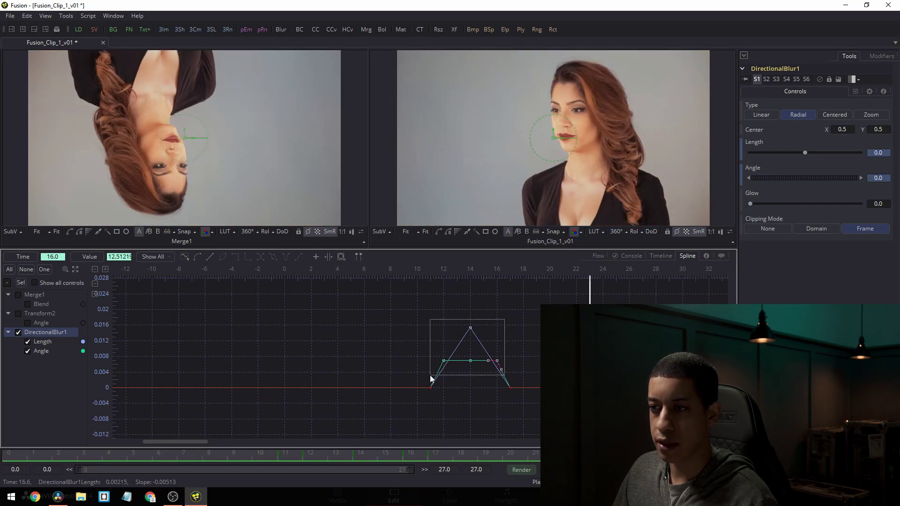
Smooth all Length and Angle keyframes into rounded curves and check the peak at frame 14
{"action": "left_click_drag", "start_coordinate": [430, 376], "coordinate": [429, 376]}
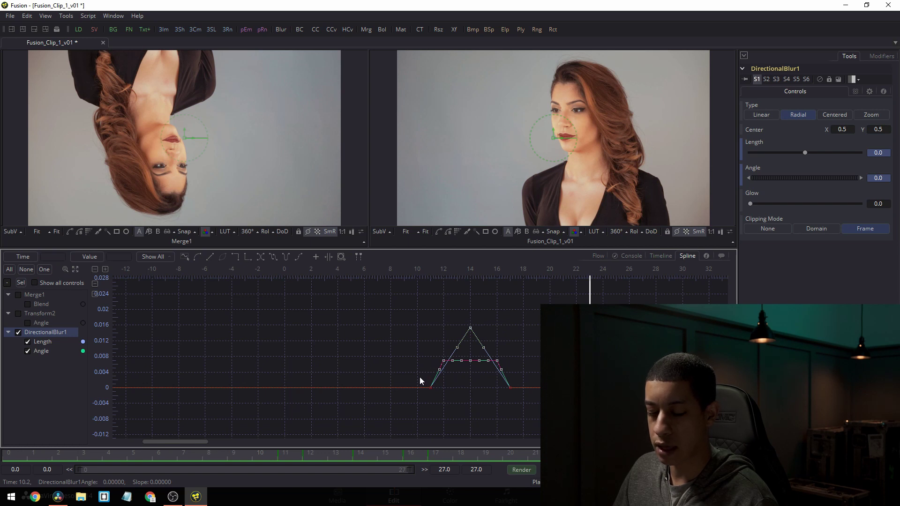
{"action": "key", "text": "s"}
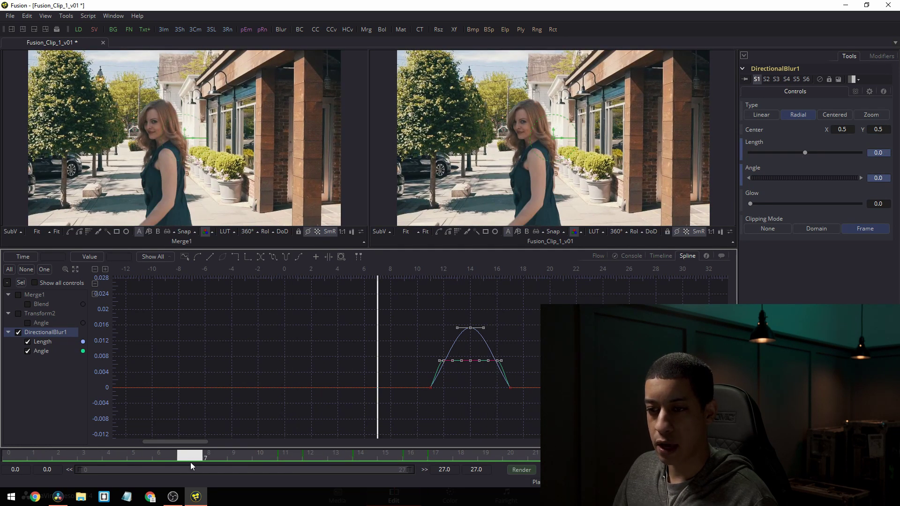
{"action": "left_click_drag", "start_coordinate": [189, 459], "coordinate": [362, 454]}
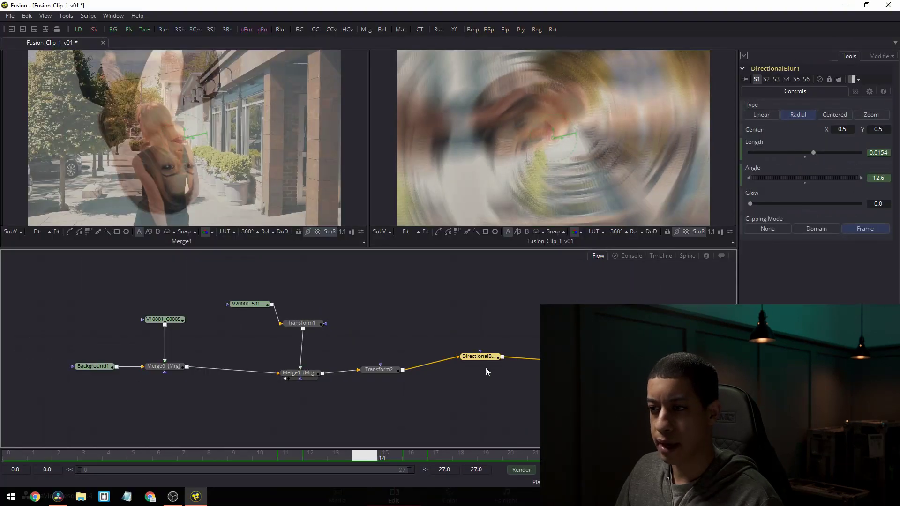
Insert a Blur1 Gaussian node after DirectionalBlur1 via the 'bl' tool search and show its spline curves
{"action": "left_click_drag", "start_coordinate": [468, 352], "coordinate": [460, 344]}
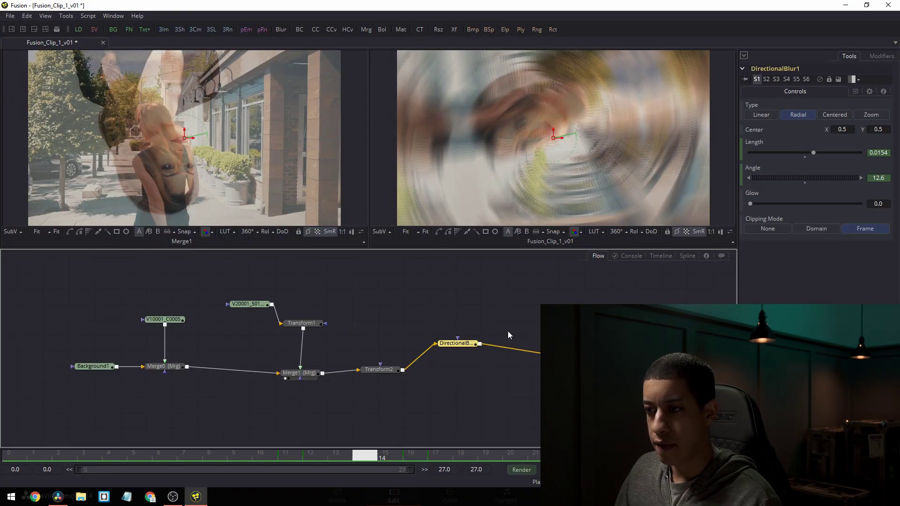
{"action": "key", "text": "ctrl+space"}
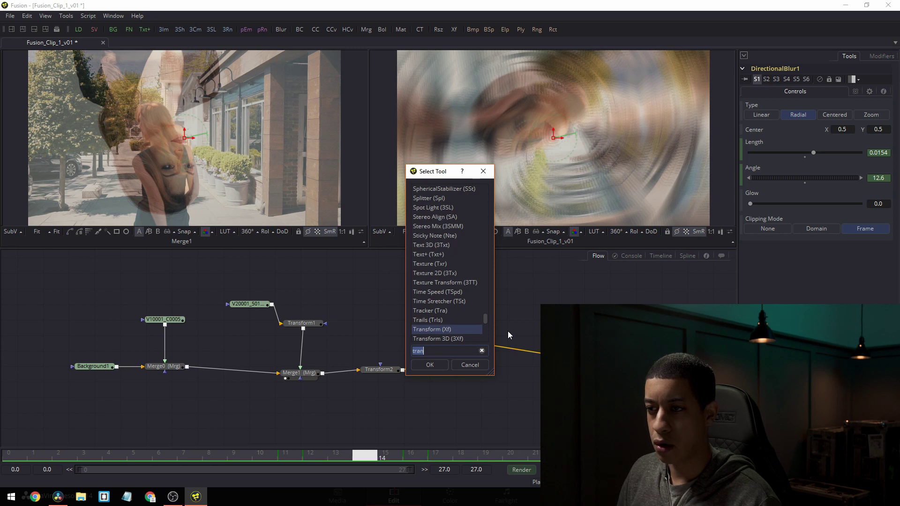
{"action": "type", "text": "bl"}
{"action": "key", "text": "Down"}
{"action": "key", "text": "Return"}
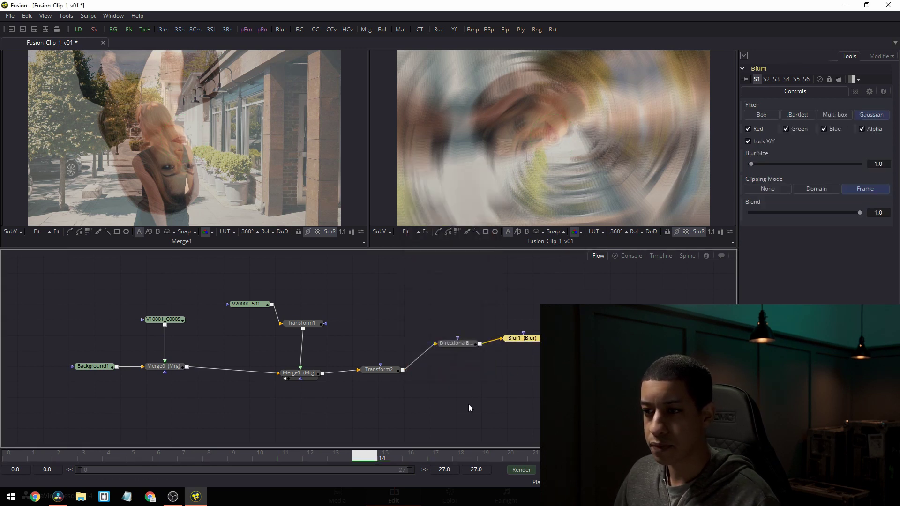
{"action": "left_click", "coordinate": [687, 256]}
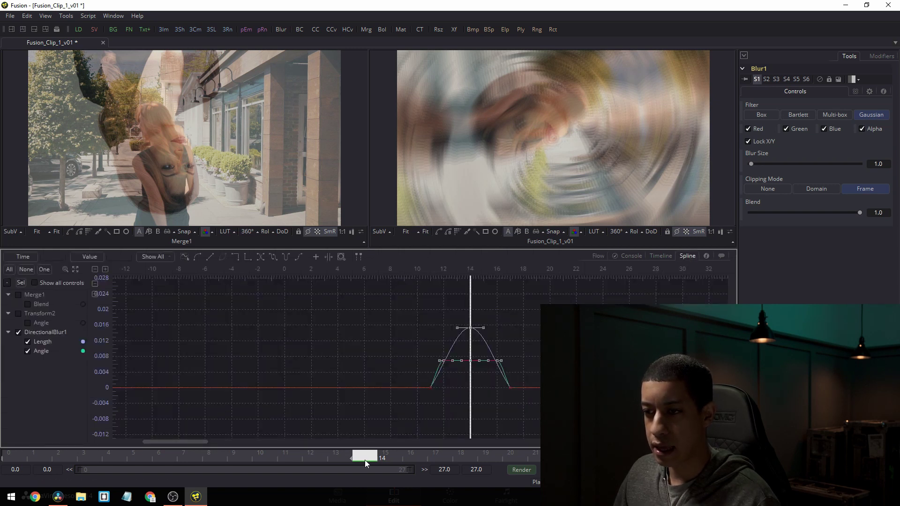
Keyframe Blur1's Blur Size at 3.8 through frame 16 and 0 at frame 17, then play it
{"action": "left_click_drag", "start_coordinate": [364, 459], "coordinate": [294, 460]}
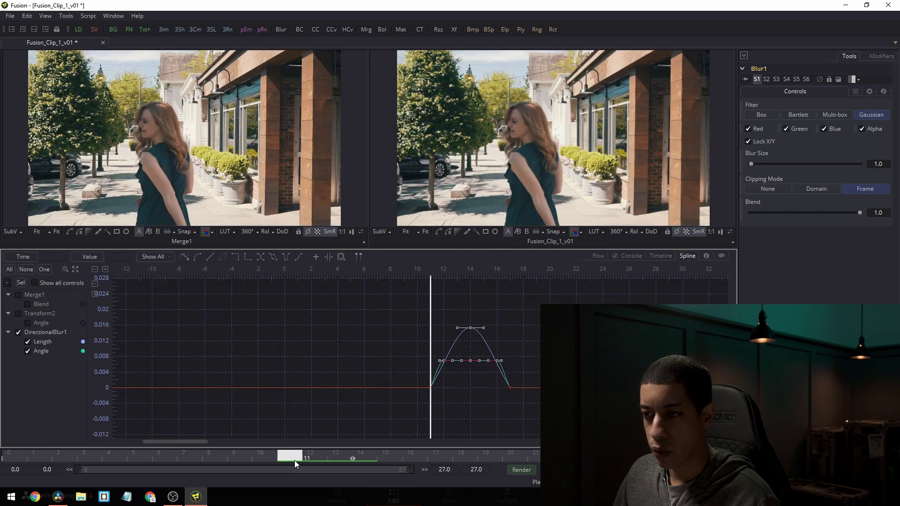
{"action": "left_click", "coordinate": [741, 162]}
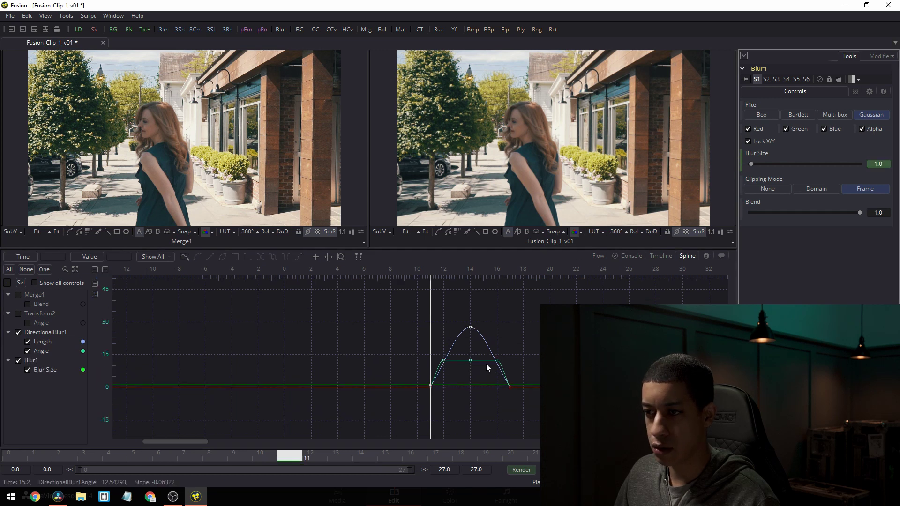
{"action": "left_click_drag", "start_coordinate": [294, 460], "coordinate": [320, 459]}
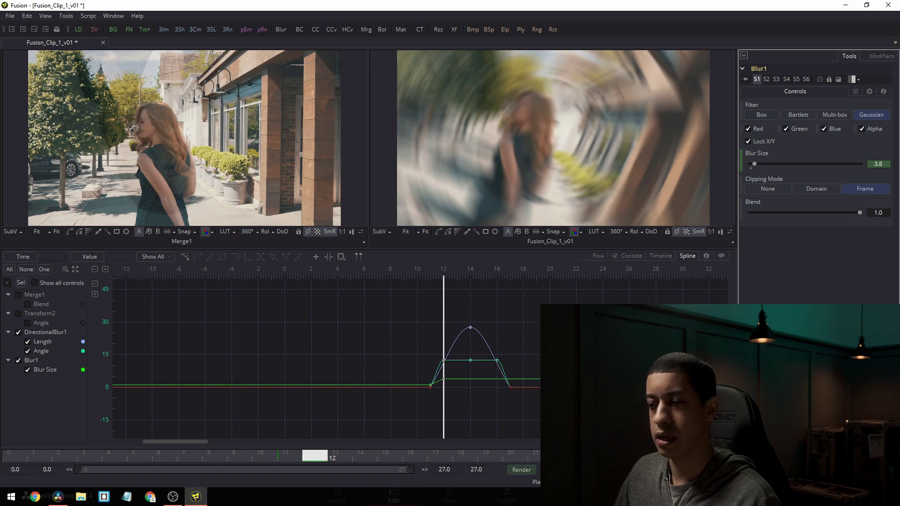
{"action": "left_click_drag", "start_coordinate": [320, 458], "coordinate": [426, 453]}
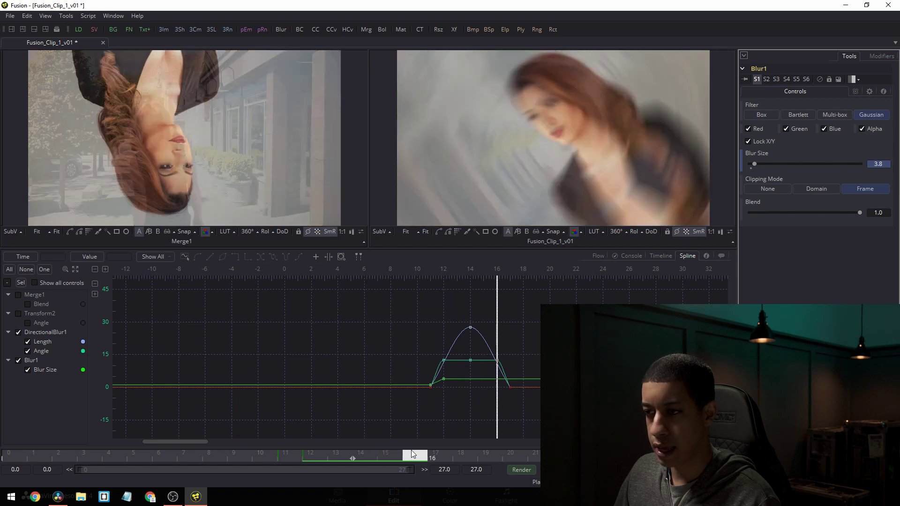
{"action": "left_click", "coordinate": [498, 379]}
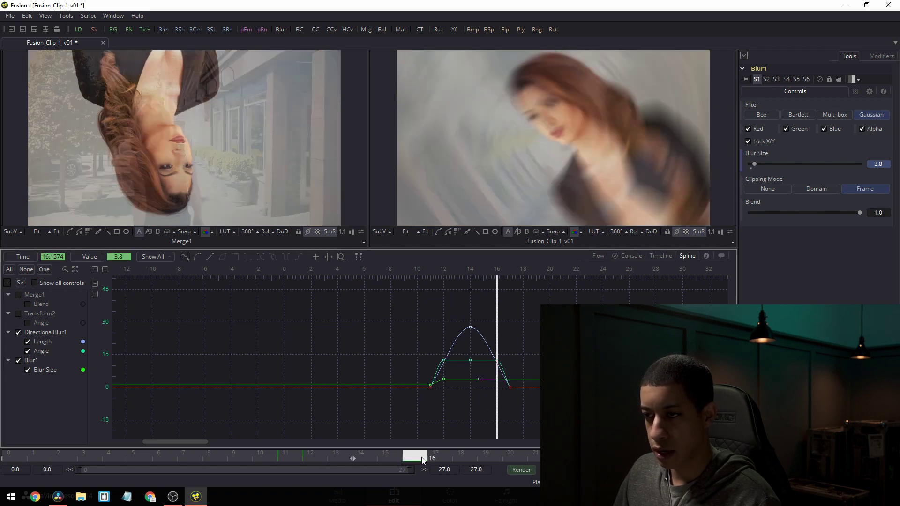
{"action": "left_click_drag", "start_coordinate": [423, 459], "coordinate": [438, 457]}
{"action": "left_click", "coordinate": [507, 381]}
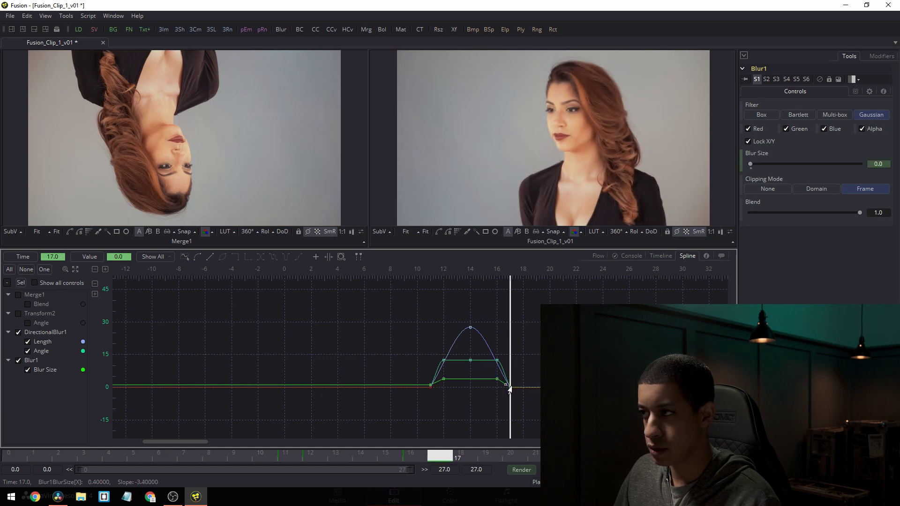
{"action": "left_click_drag", "start_coordinate": [443, 456], "coordinate": [475, 453]}
{"action": "key", "text": "space"}
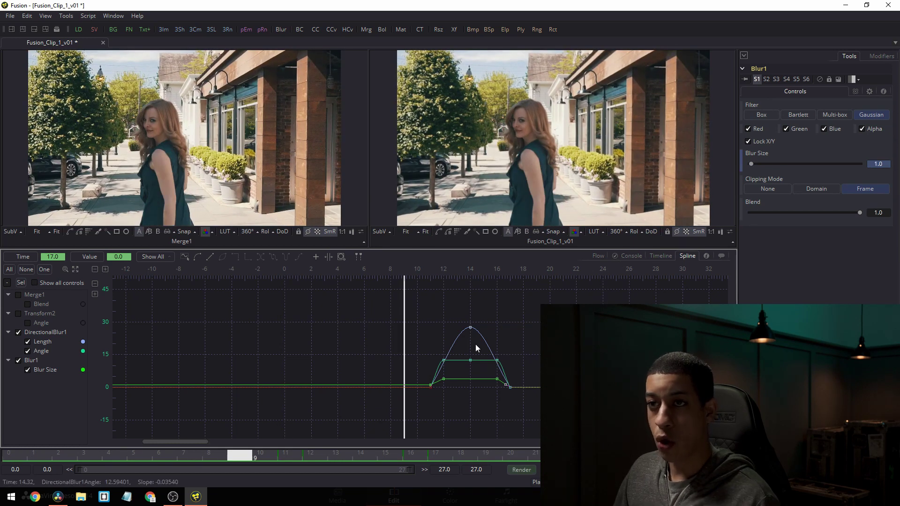
Render frames 0 to 27 of the spin transition composition and dismiss the Render completed message
{"action": "left_click", "coordinate": [521, 470]}
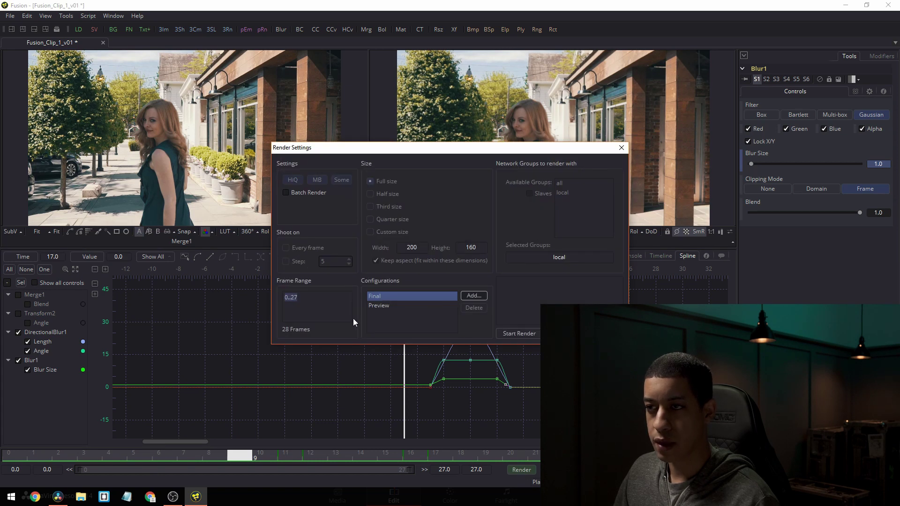
{"action": "left_click", "coordinate": [518, 335]}
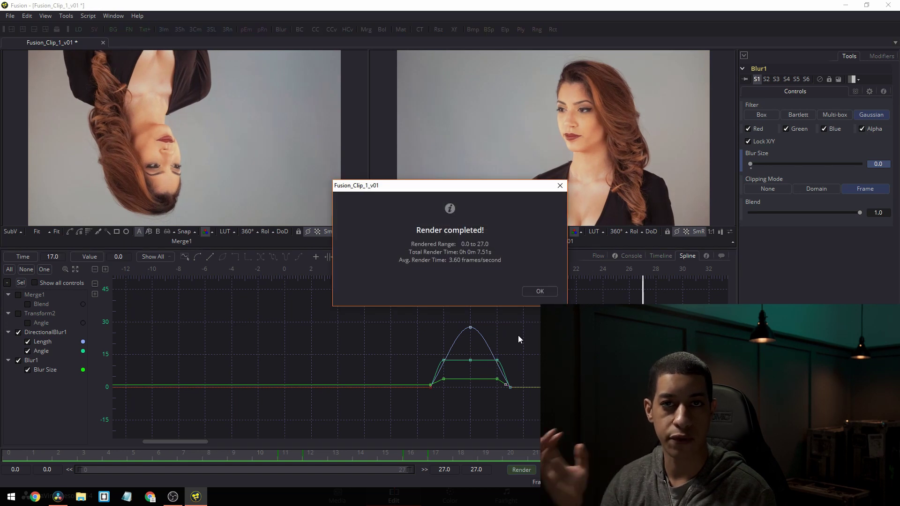
{"action": "left_click", "coordinate": [536, 291]}
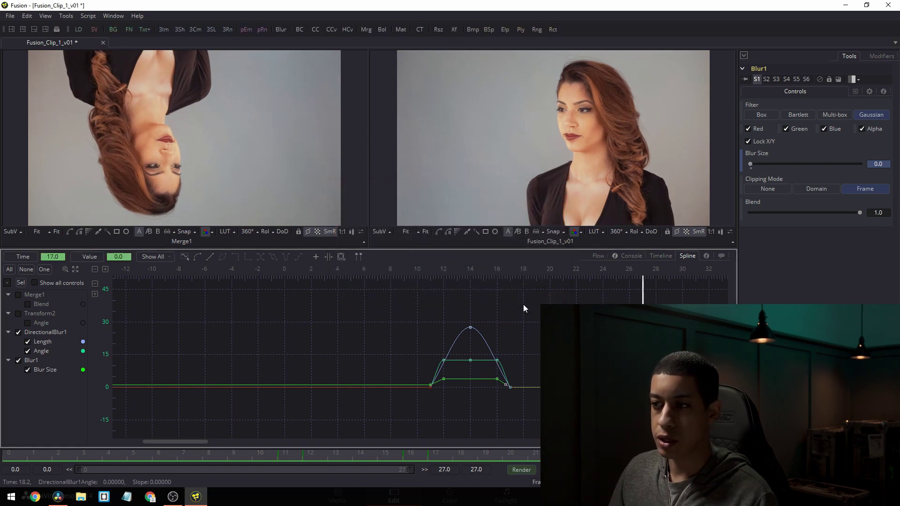
Minimize Fusion, play the Resolve timeline, then return the playhead to 01:00:04:14 before the transition
{"action": "left_click", "coordinate": [847, 5]}
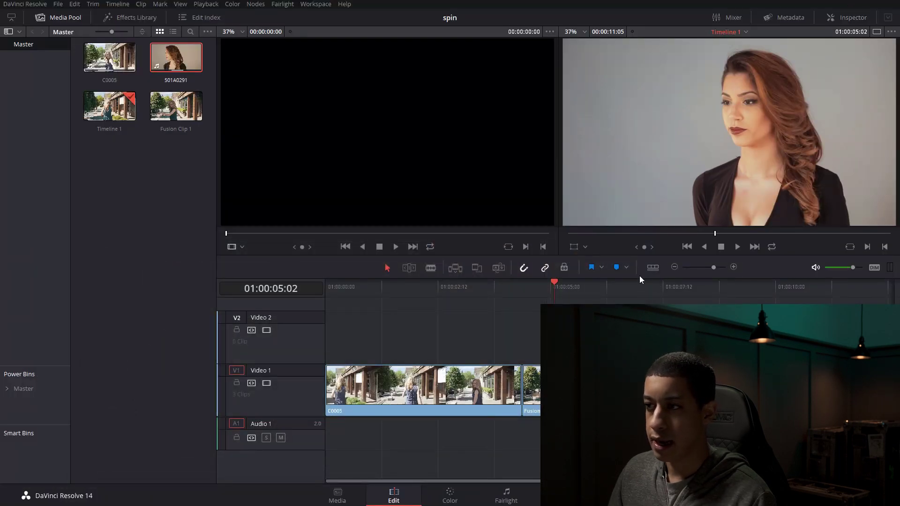
{"action": "left_click_drag", "start_coordinate": [552, 287], "coordinate": [521, 299]}
{"action": "key", "text": "space"}
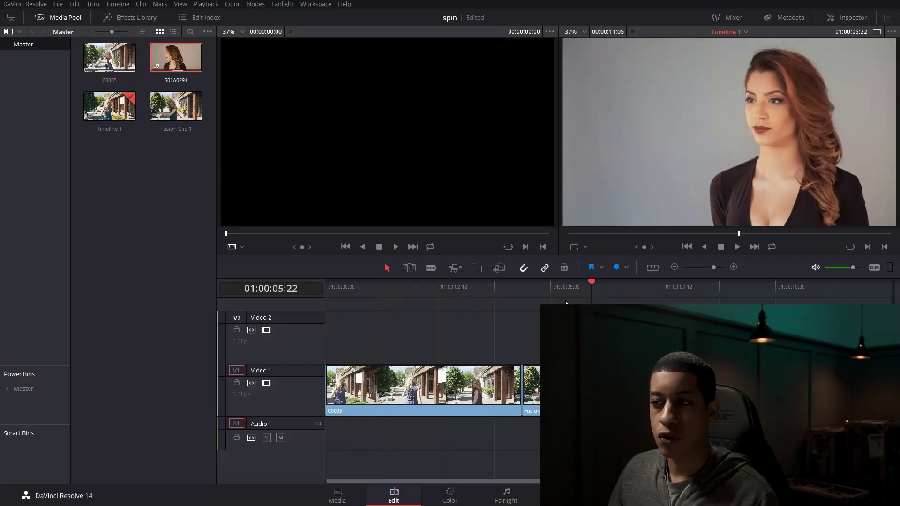
{"action": "left_click_drag", "start_coordinate": [565, 303], "coordinate": [533, 298]}
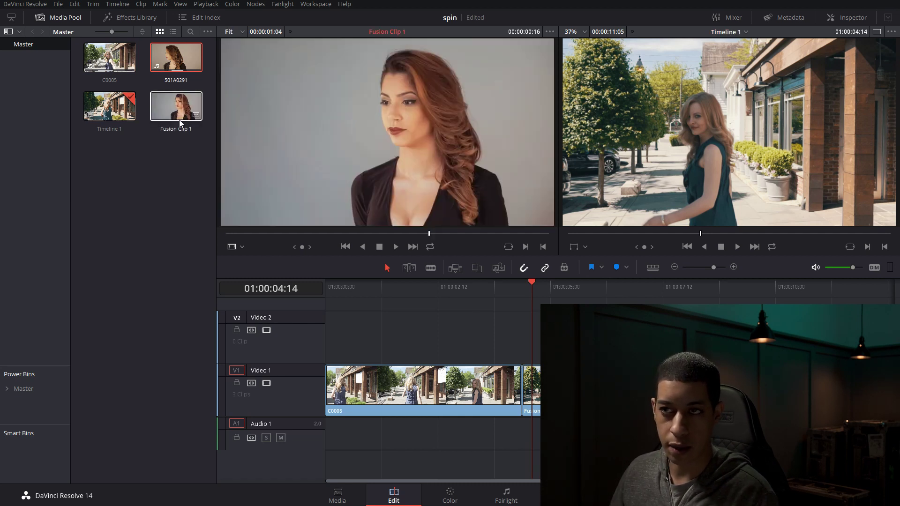
Refresh Fusion Clip 1 through its Fusion Connect > Refresh context-menu option
{"action": "right_click", "coordinate": [171, 108]}
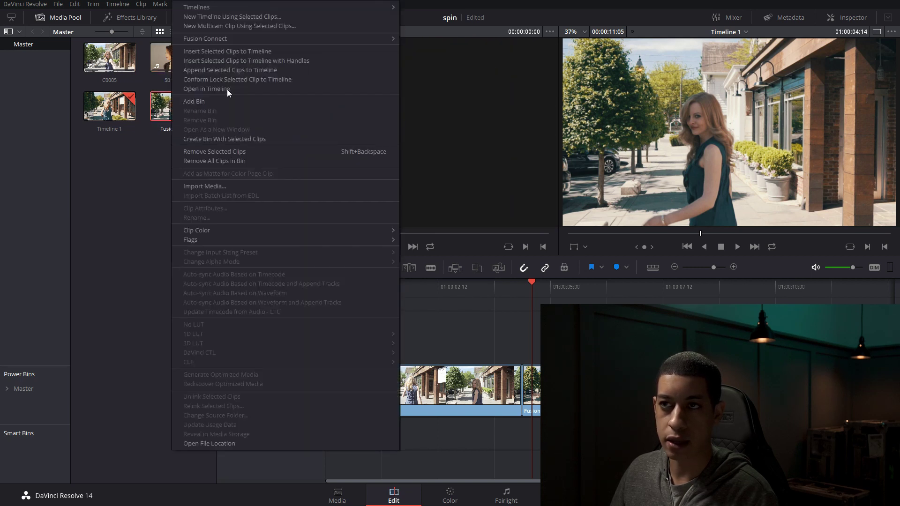
{"action": "mouse_move", "coordinate": [300, 38]}
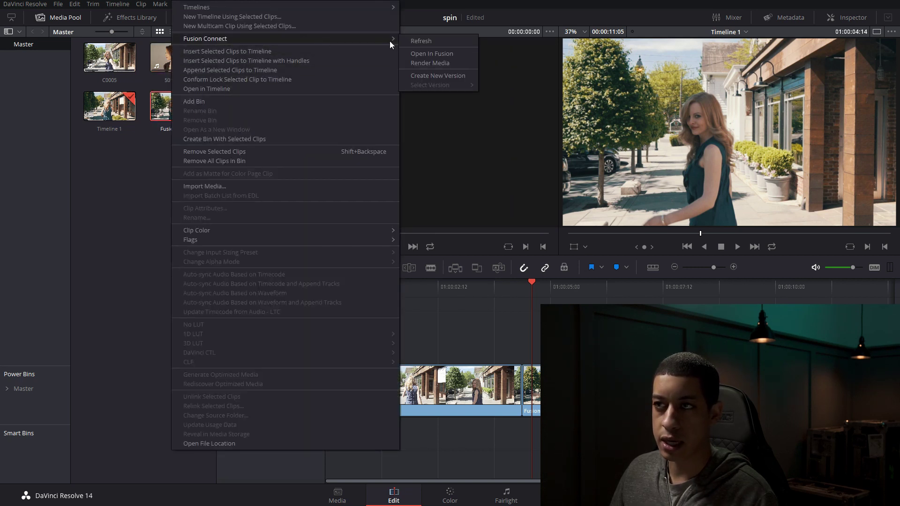
{"action": "left_click", "coordinate": [429, 41]}
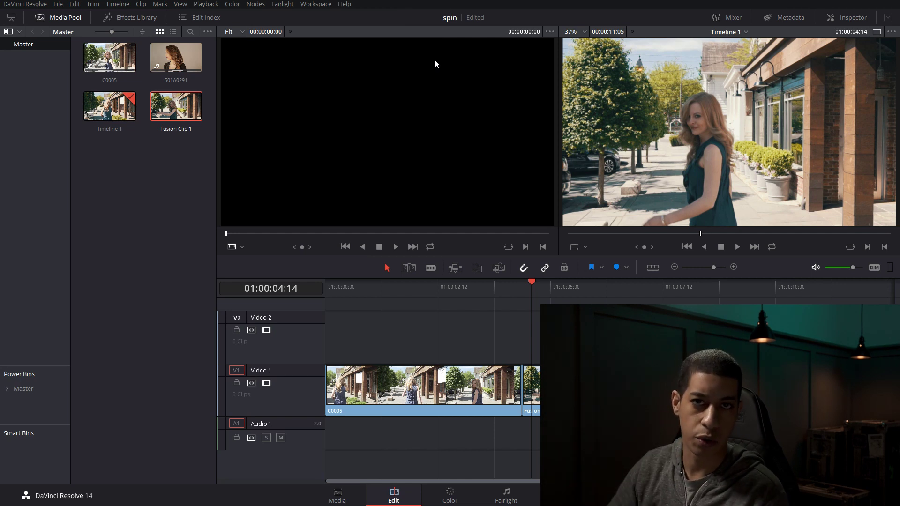
Play the timeline from around 01:00:01:23 through the spin transition
{"action": "left_click_drag", "start_coordinate": [511, 293], "coordinate": [602, 300]}
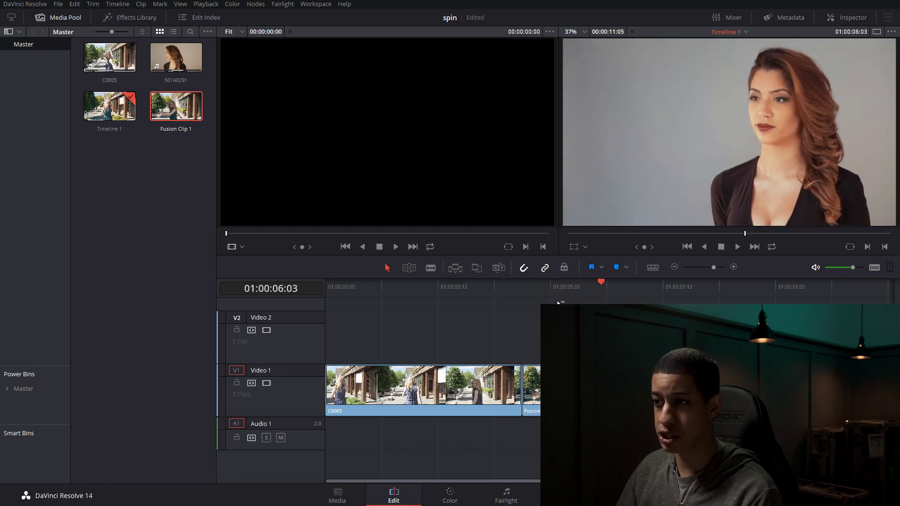
{"action": "left_click_drag", "start_coordinate": [535, 299], "coordinate": [443, 294]}
{"action": "key", "text": "space"}
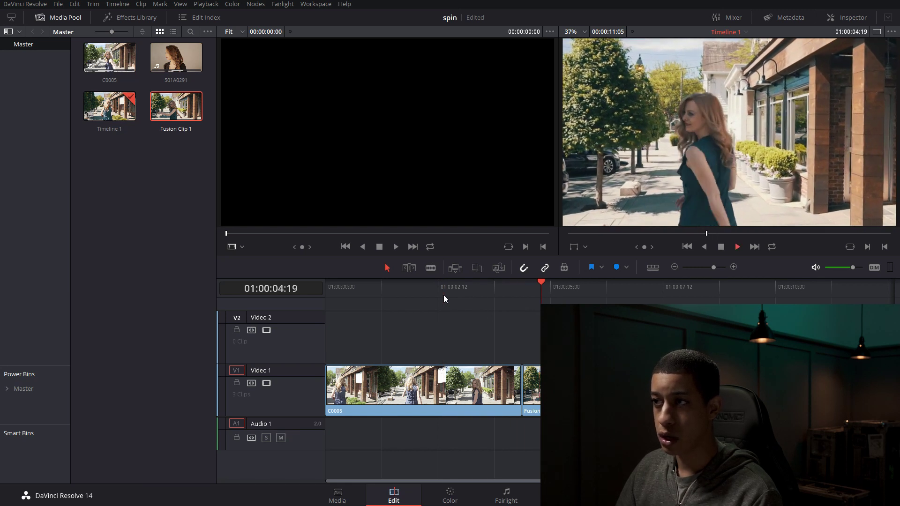
{"action": "key", "text": "space"}
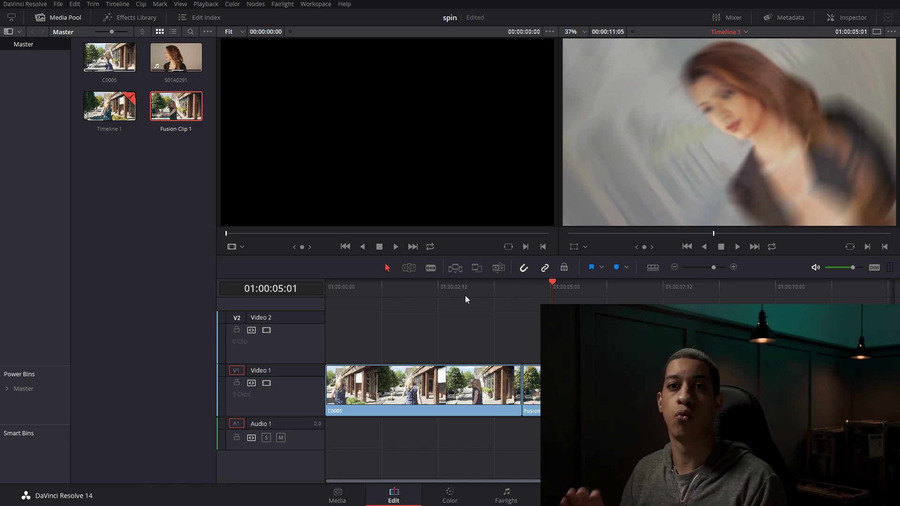
{"action": "left_click_drag", "start_coordinate": [487, 287], "coordinate": [412, 294]}
{"action": "key", "text": "space"}
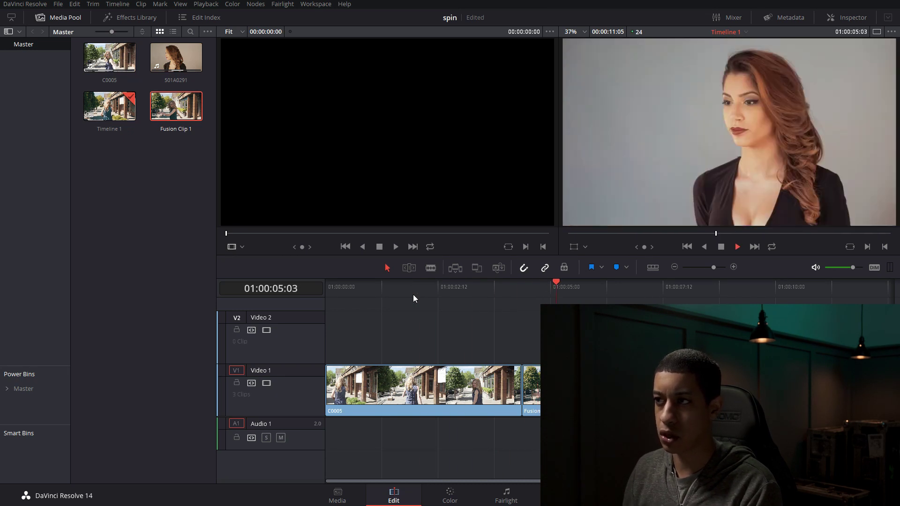
{"action": "key", "text": "space"}
Check the blurred middle of the spin, then replay from 01:00:04:09 just before it
{"action": "mouse_move", "coordinate": [534, 290]}
{"action": "left_mouse_down"}
{"action": "mouse_move", "coordinate": [514, 294]}
{"action": "mouse_move", "coordinate": [552, 291]}
{"action": "left_mouse_up"}
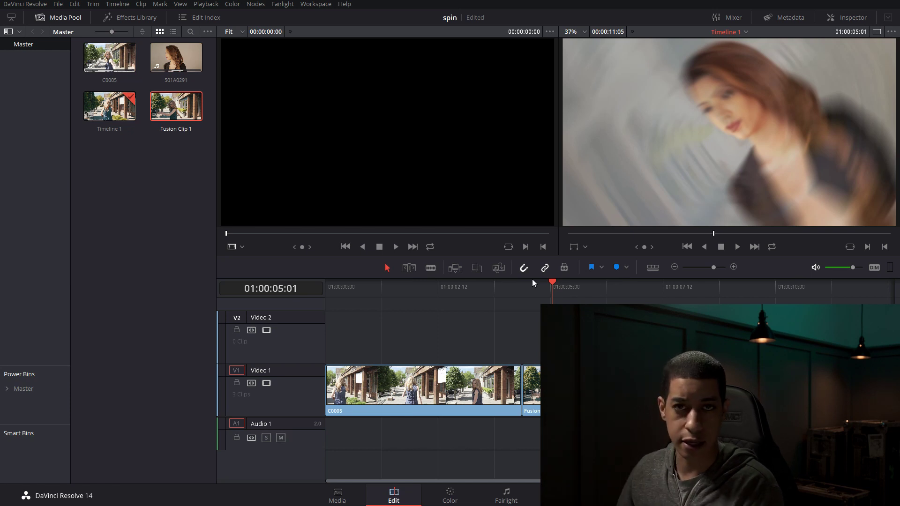
{"action": "left_click", "coordinate": [522, 295]}
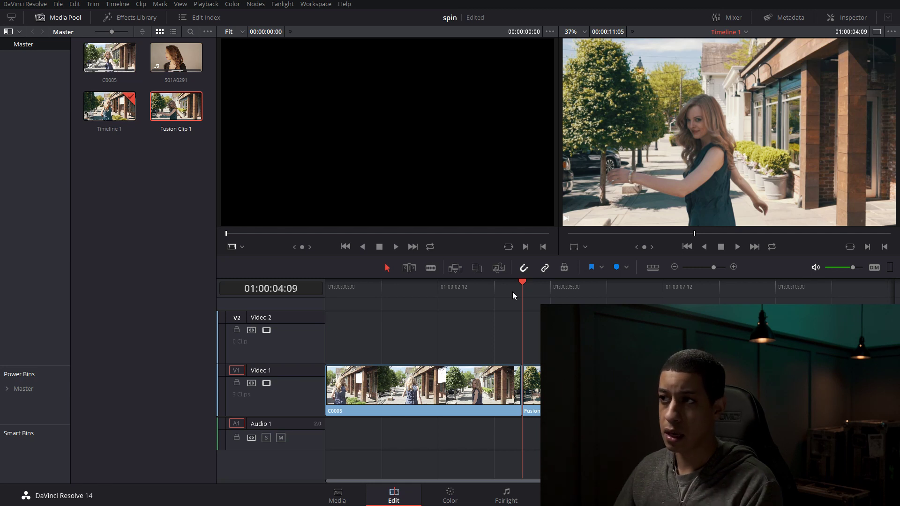
{"action": "key", "text": "space"}
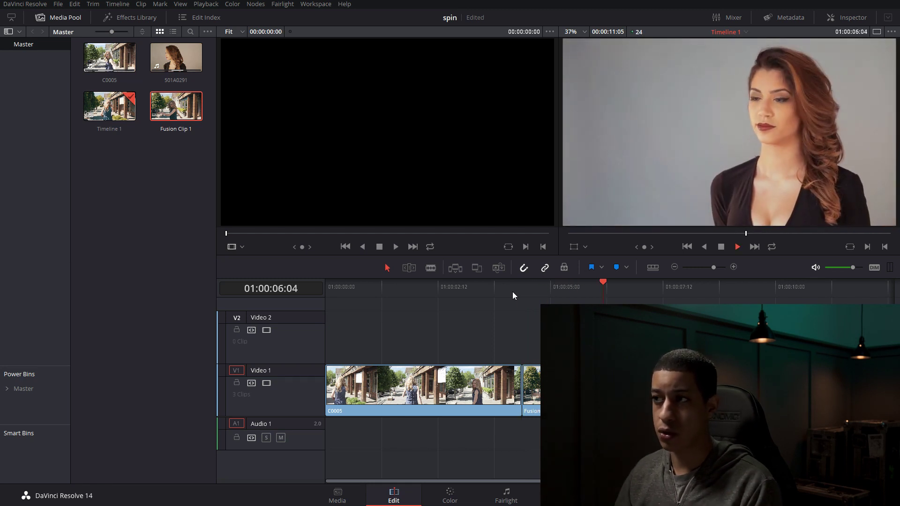
{"action": "left_click", "coordinate": [498, 291]}
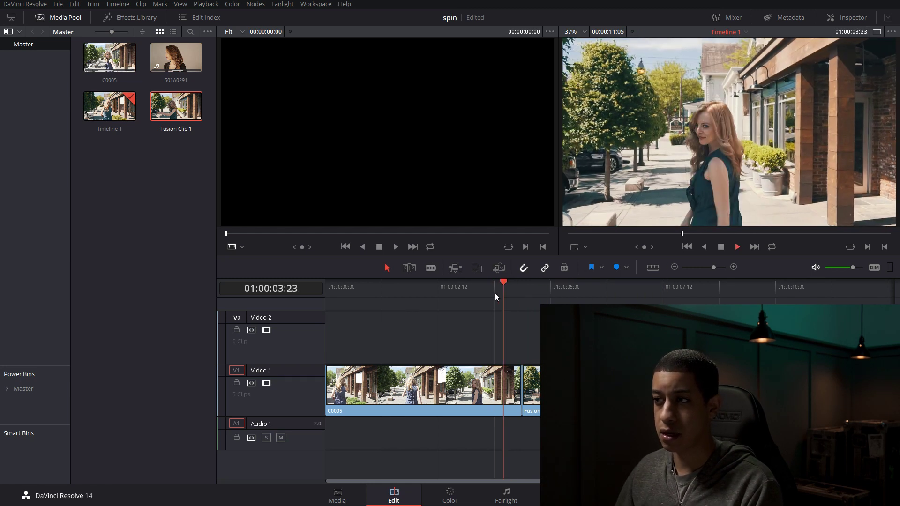
{"action": "key", "text": "space"}
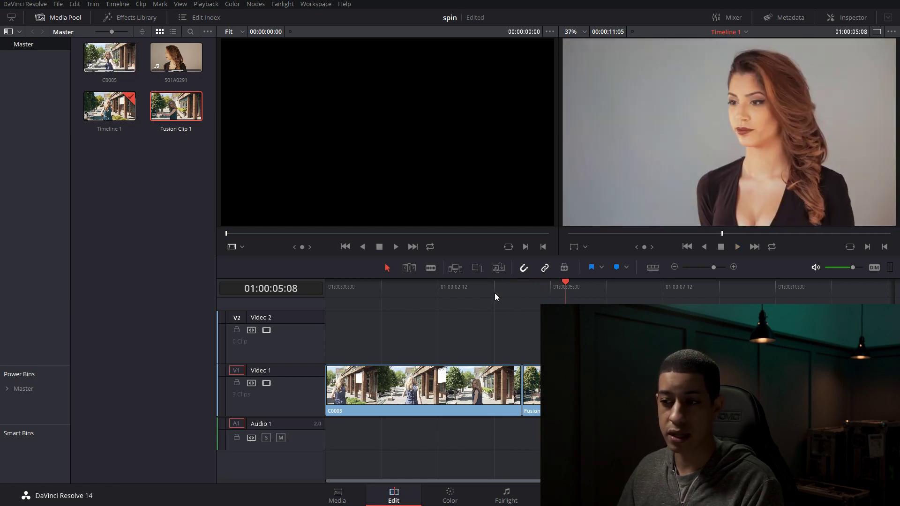